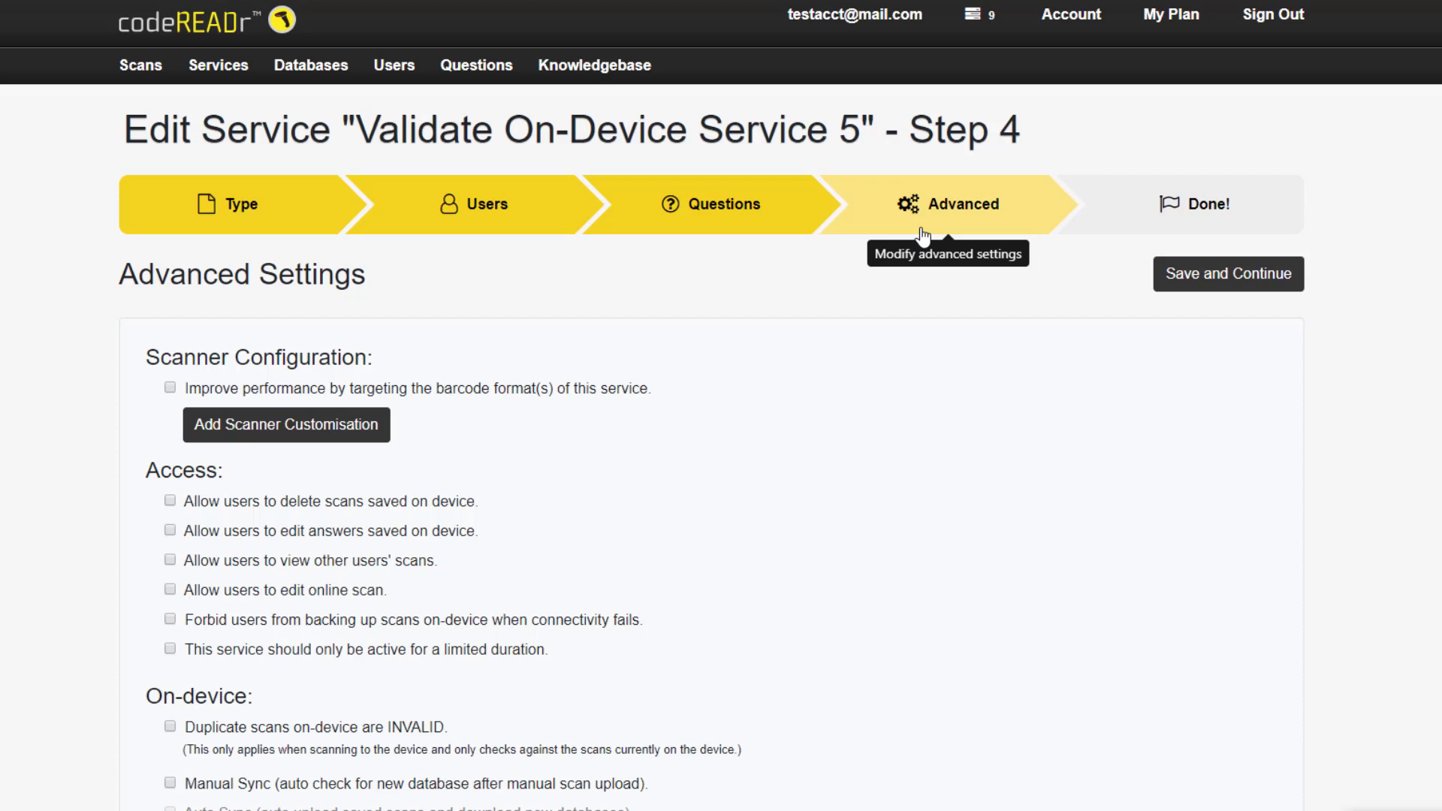
click(170, 387)
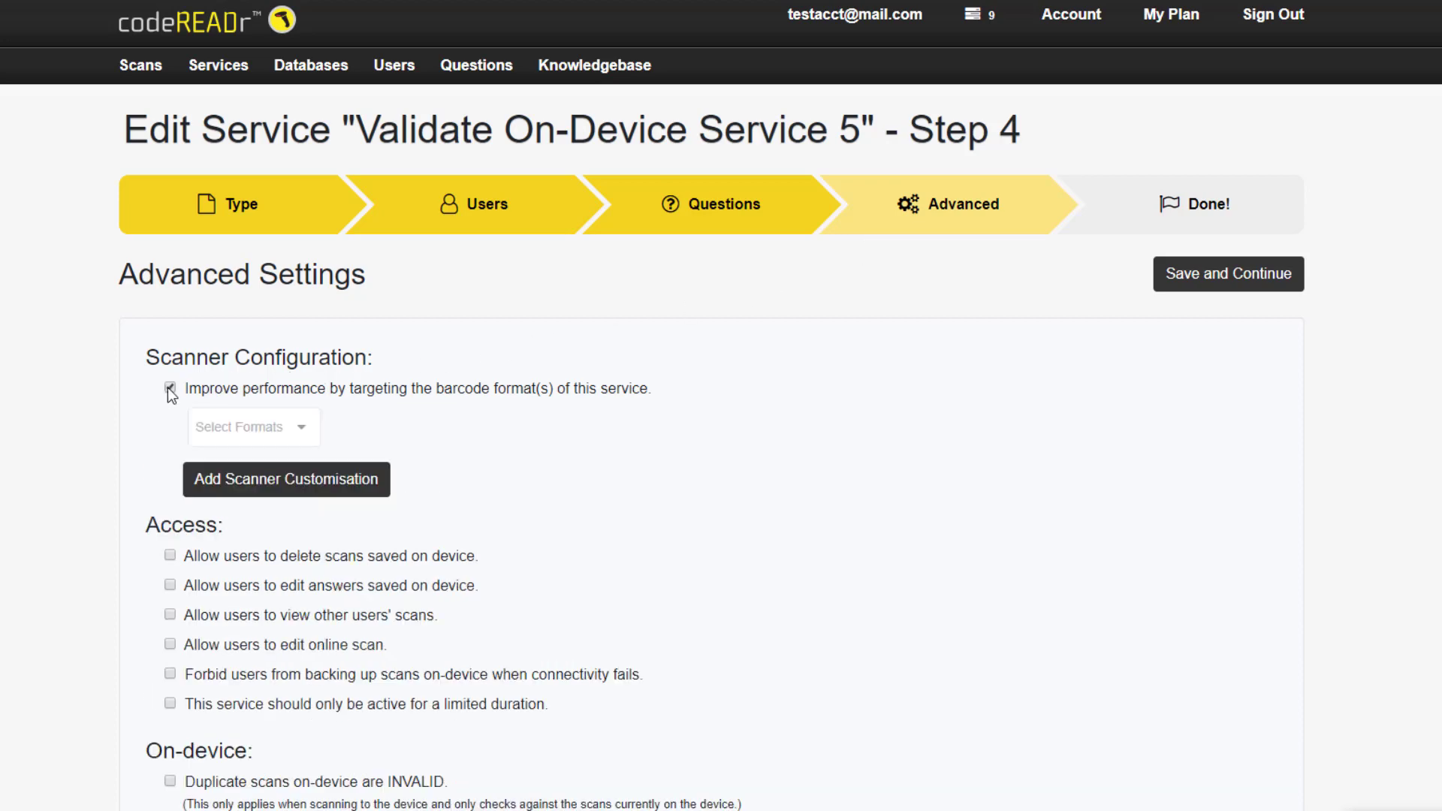
click(256, 488)
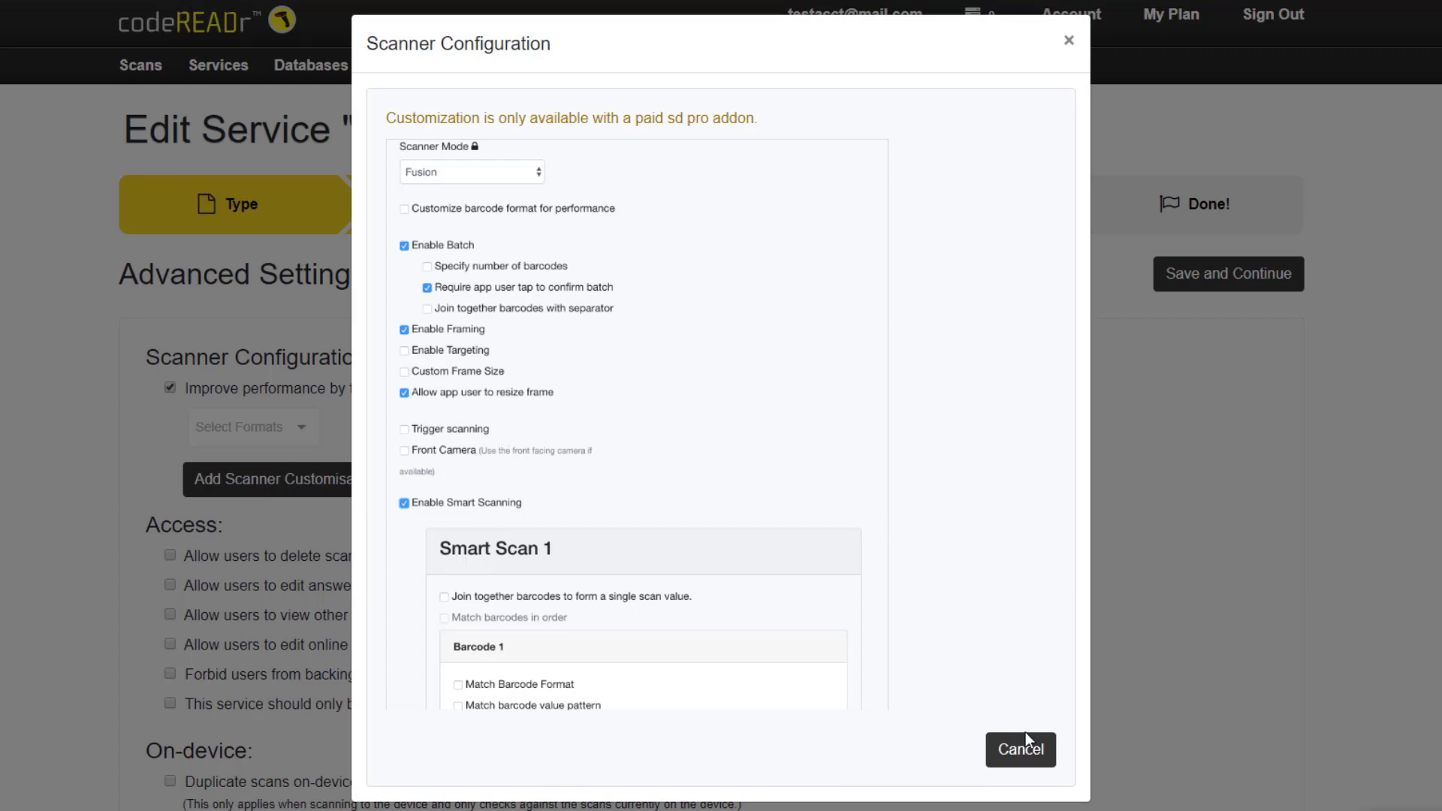
click(1036, 752)
click(265, 434)
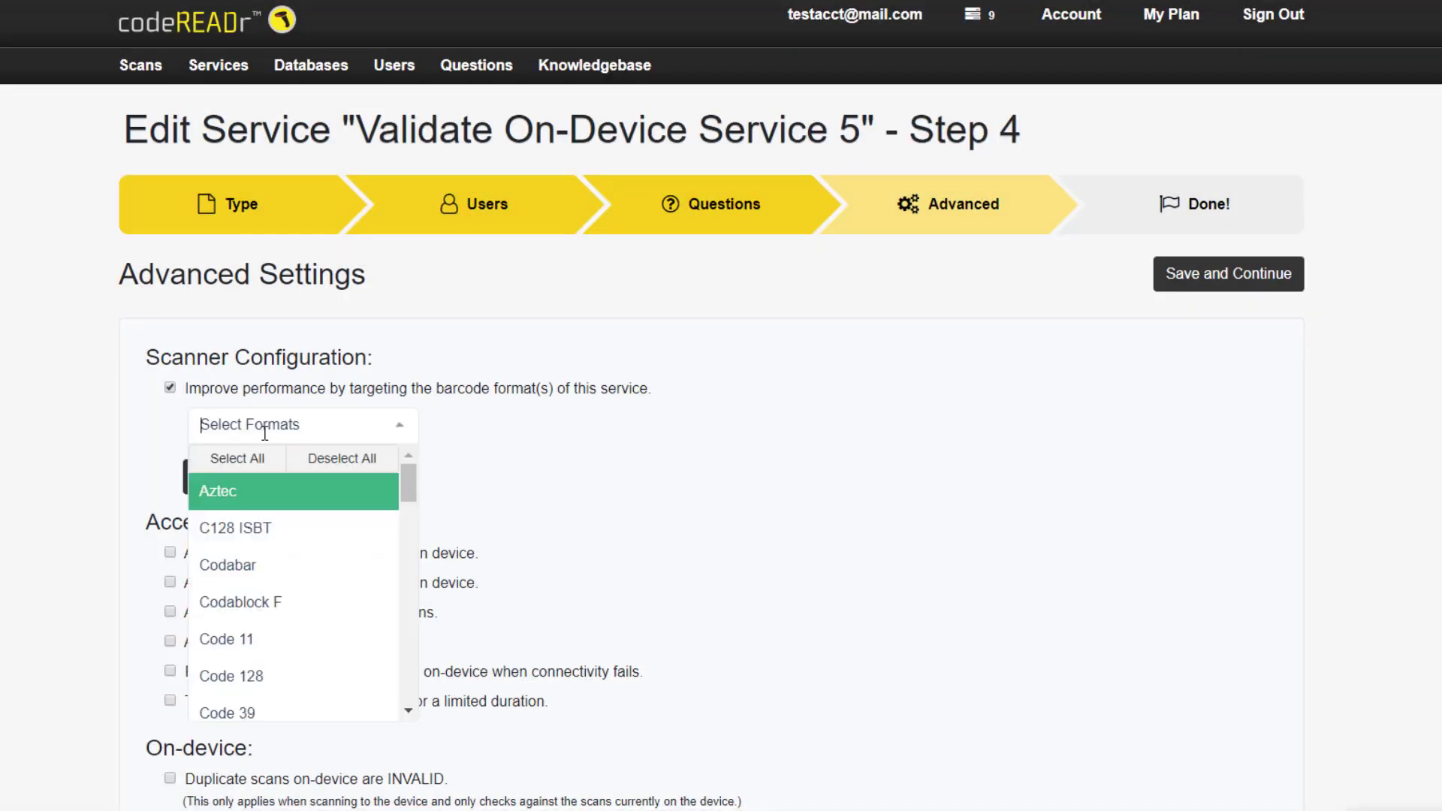
drag(417, 489, 419, 565)
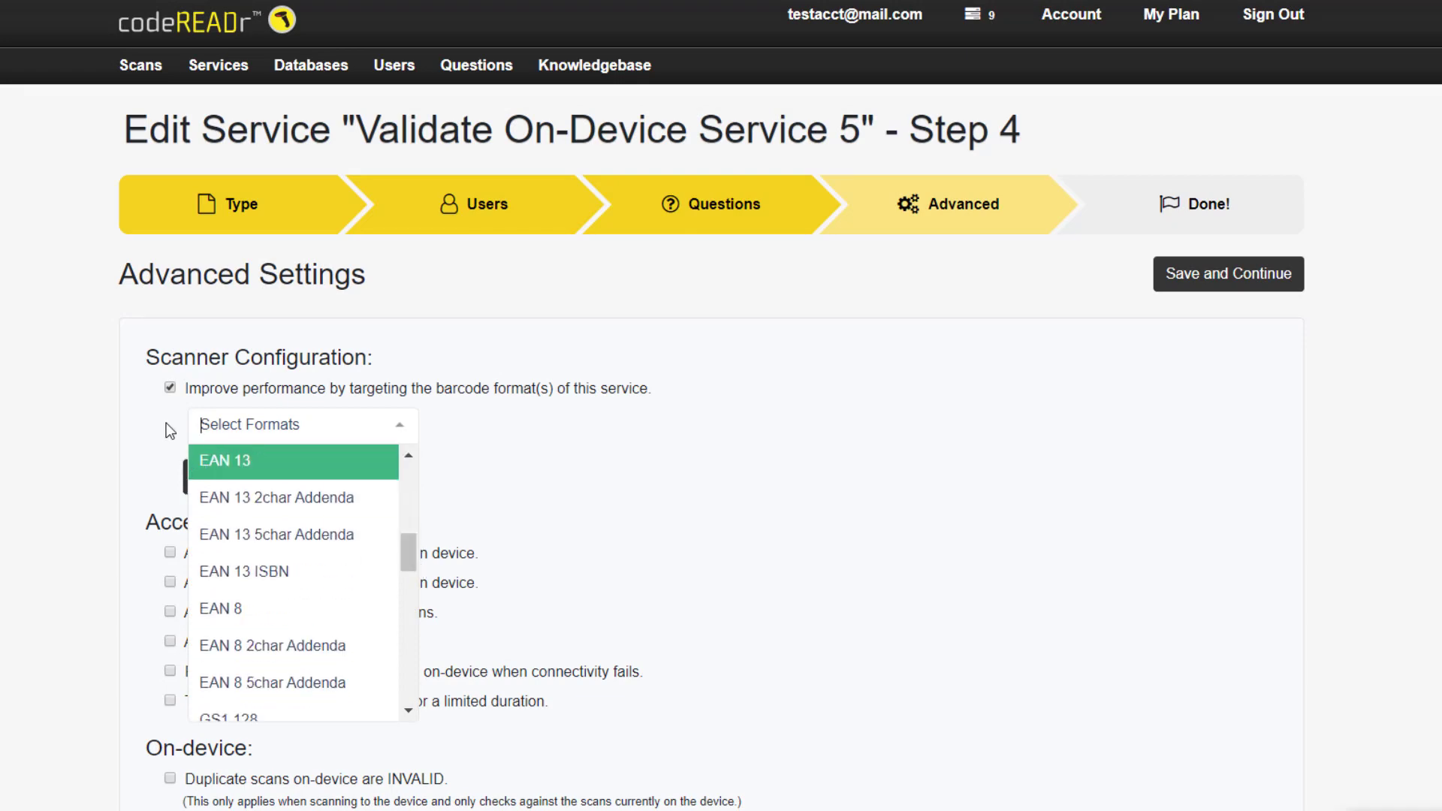
click(171, 389)
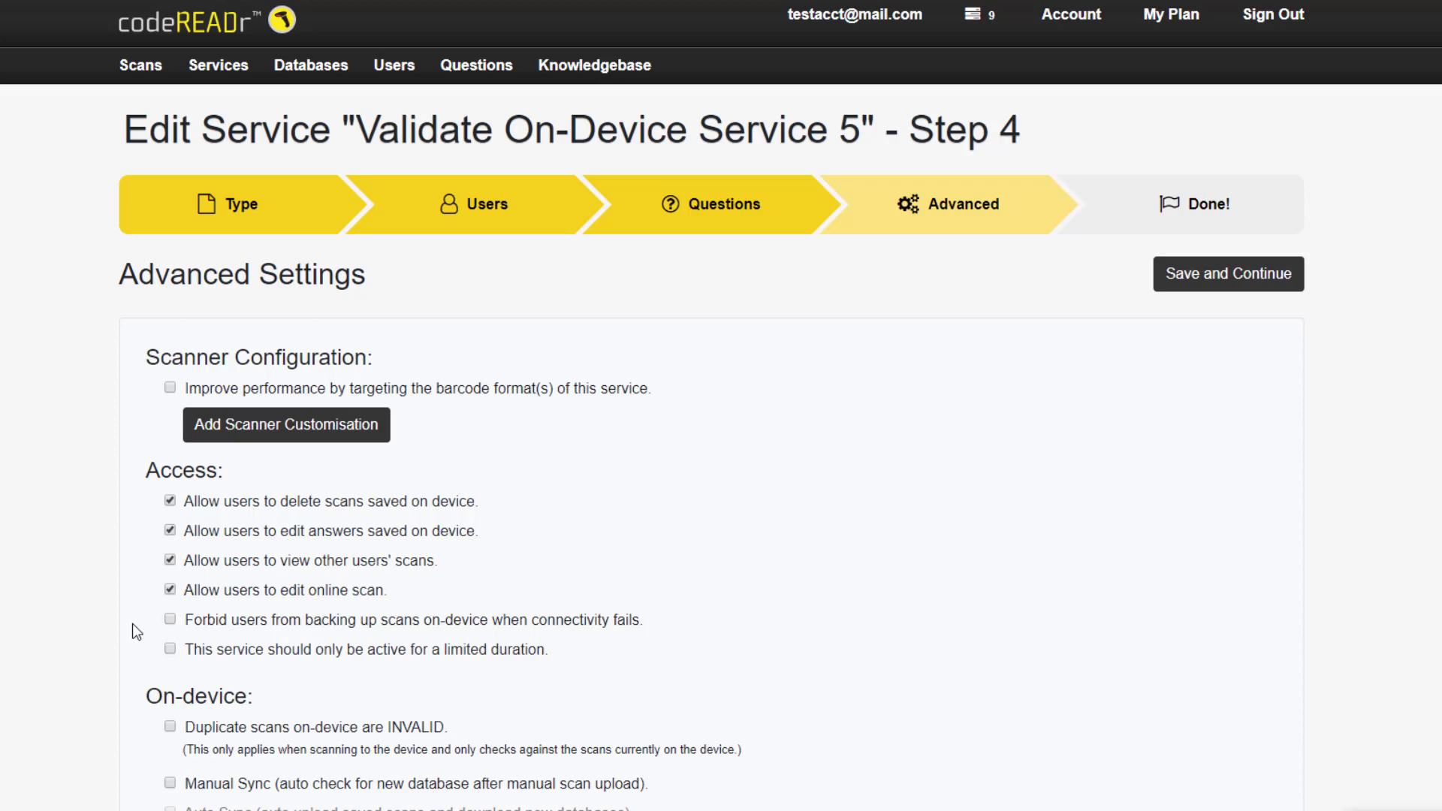
Turn on 'active for a limited duration' and check the empty Start and Stop date pickers
click(170, 649)
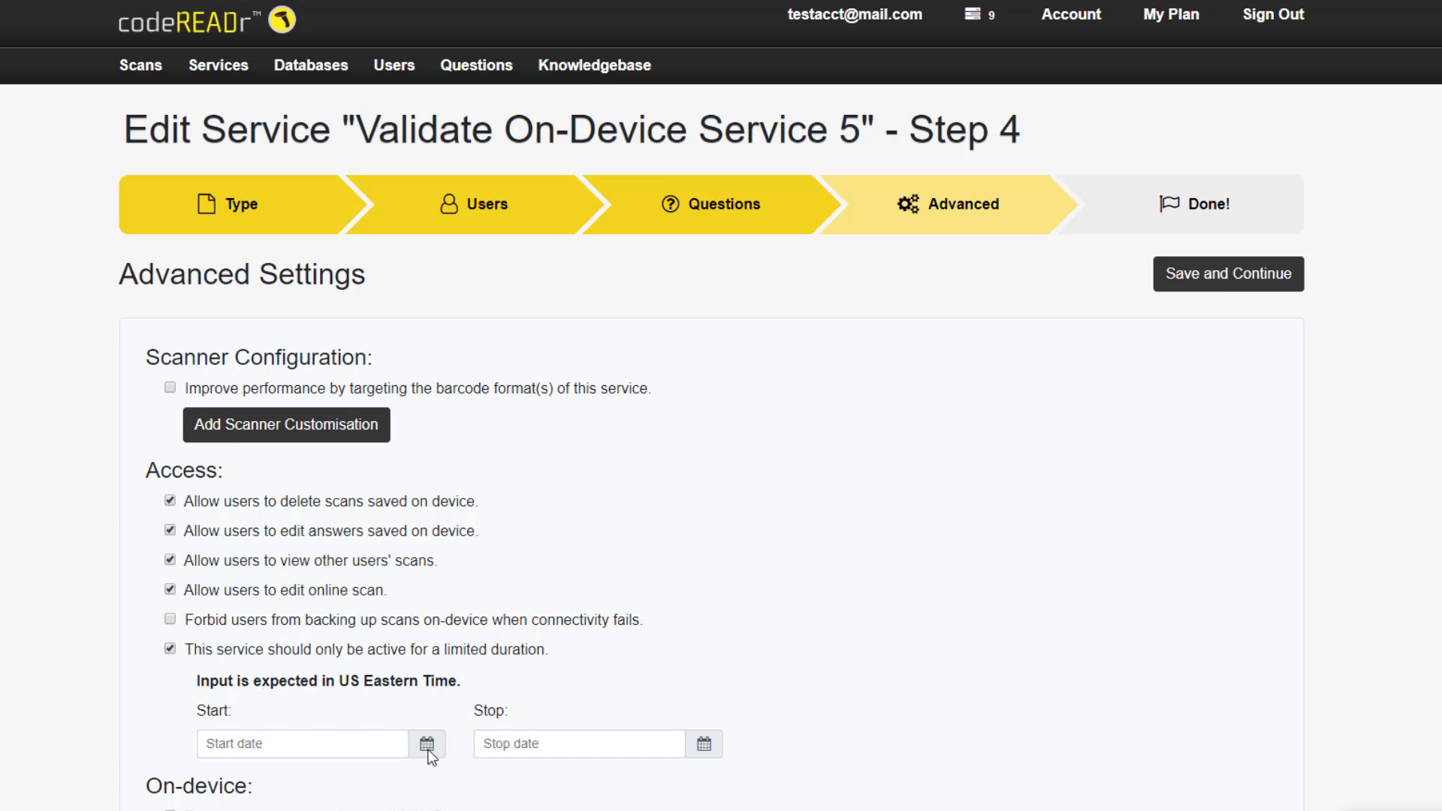
click(381, 754)
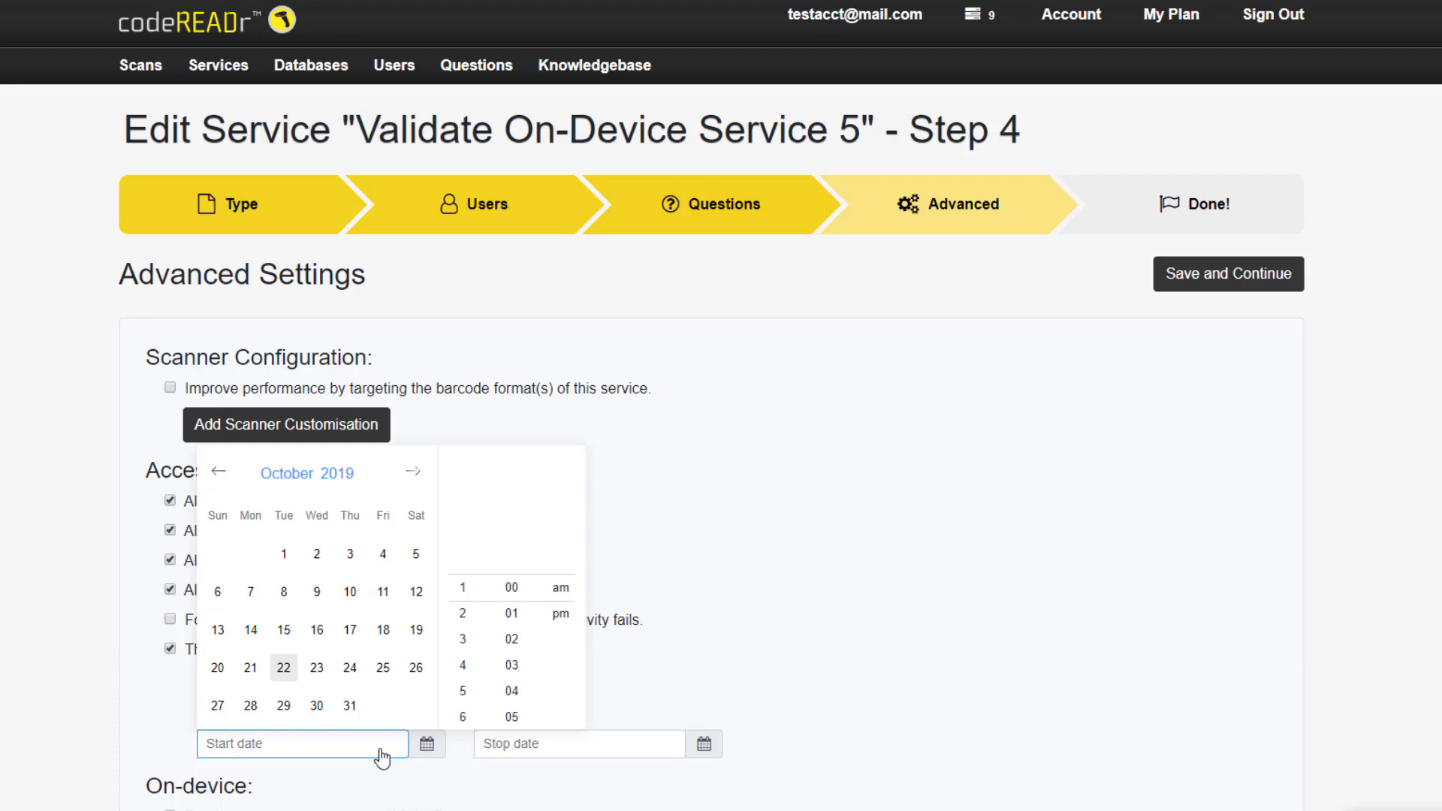
click(516, 753)
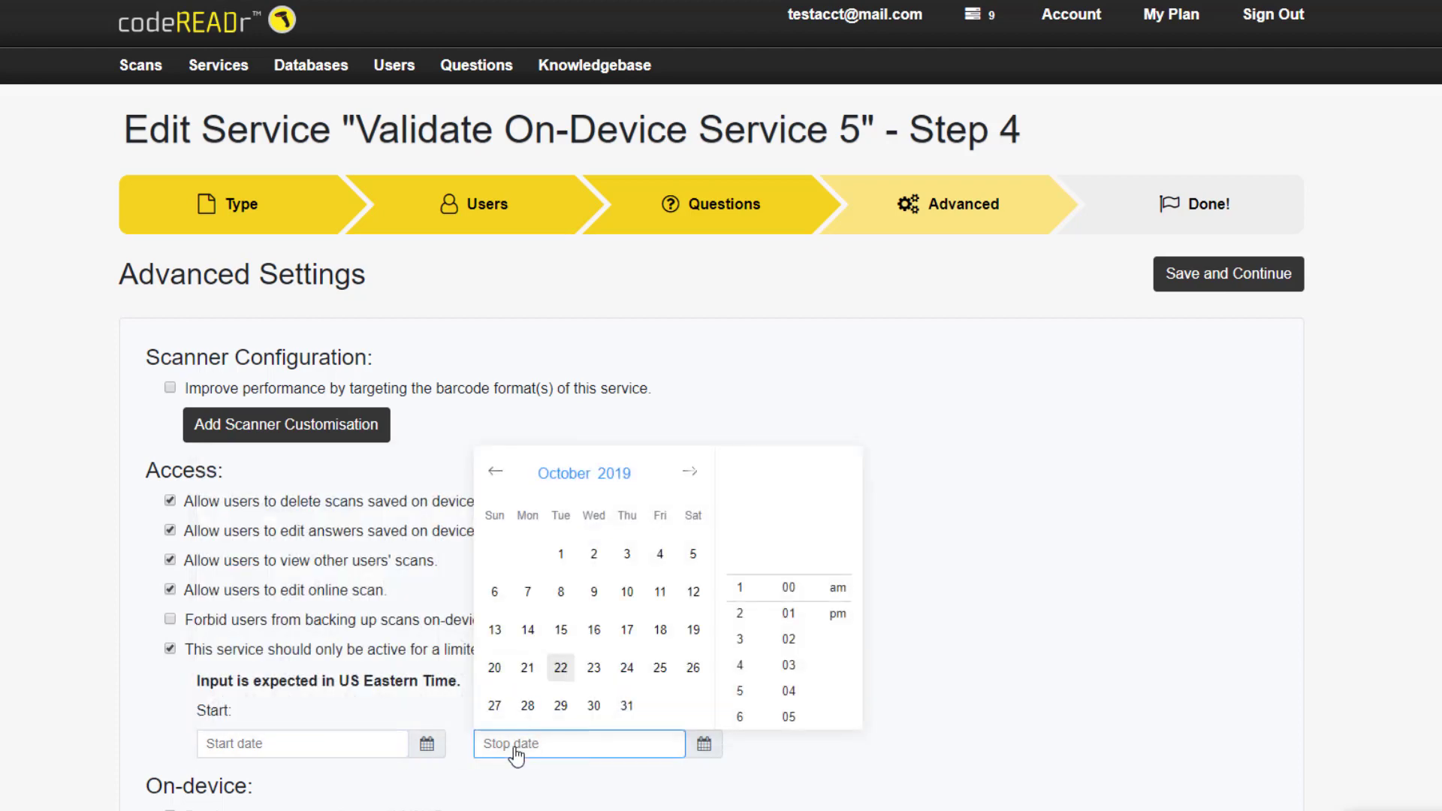
click(777, 776)
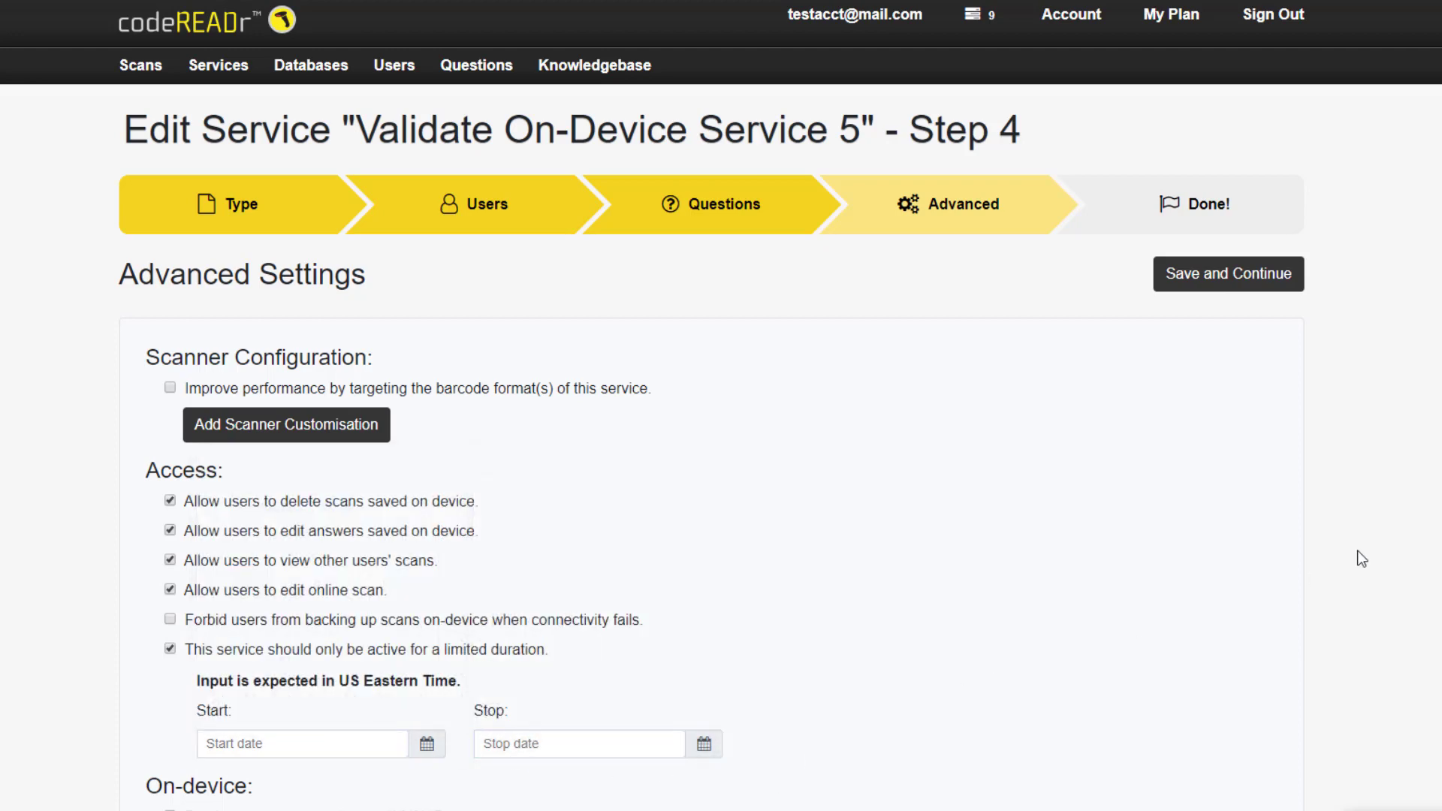
Under On-device, enable 'Email me when scans are uploaded' and 'Postback each scan' to a URL
scroll(1362, 559, down, 6)
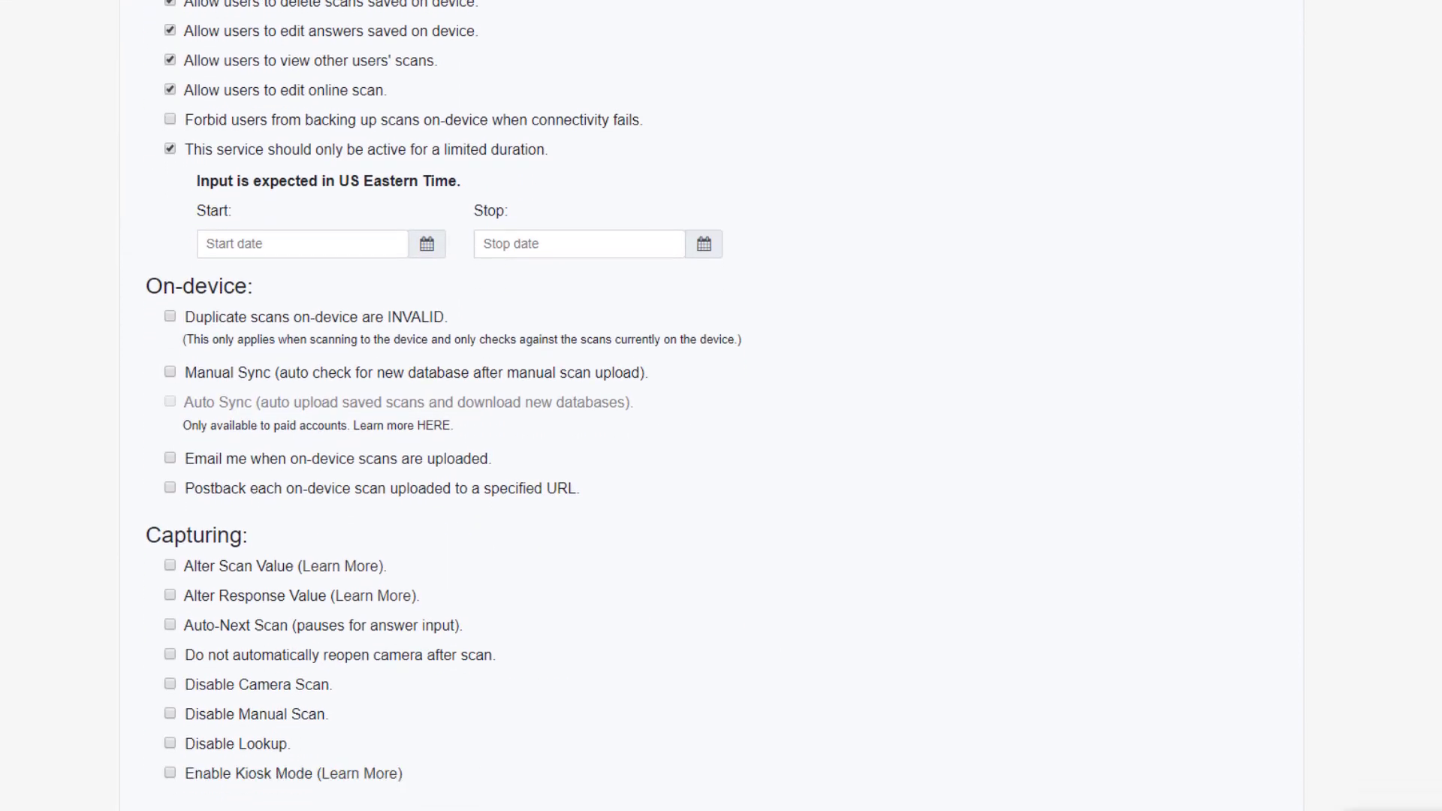
scroll(443, 406, down, 2)
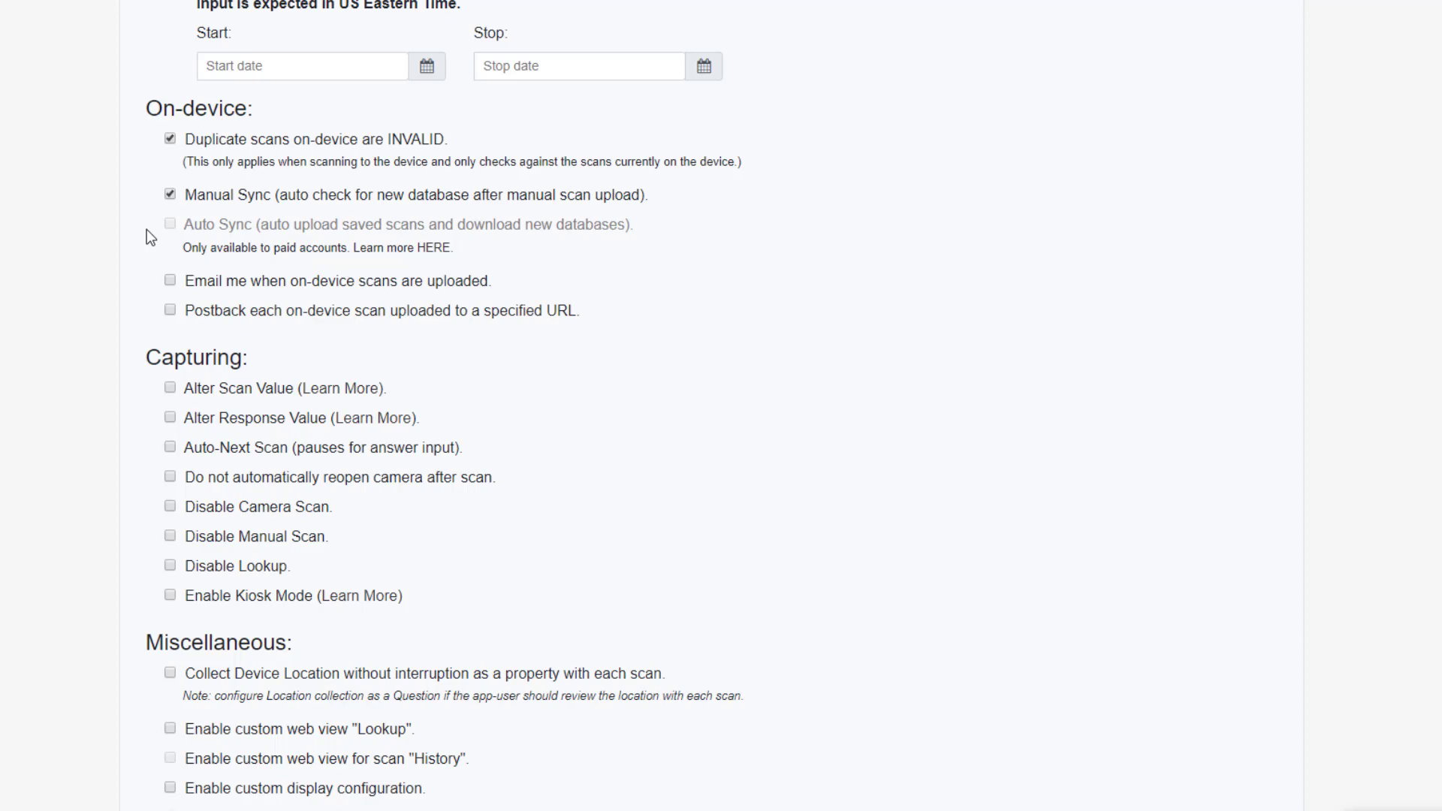
click(171, 282)
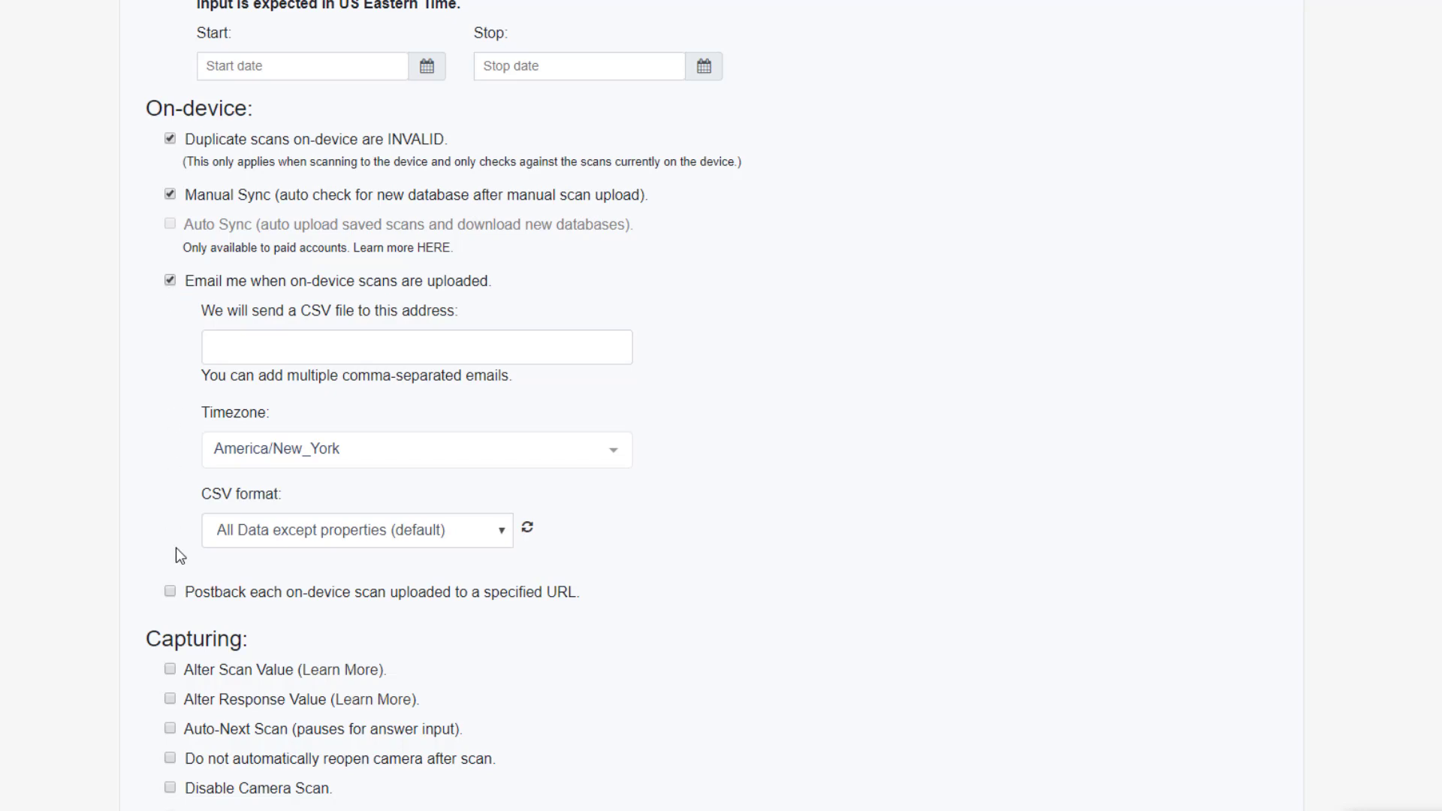
click(170, 593)
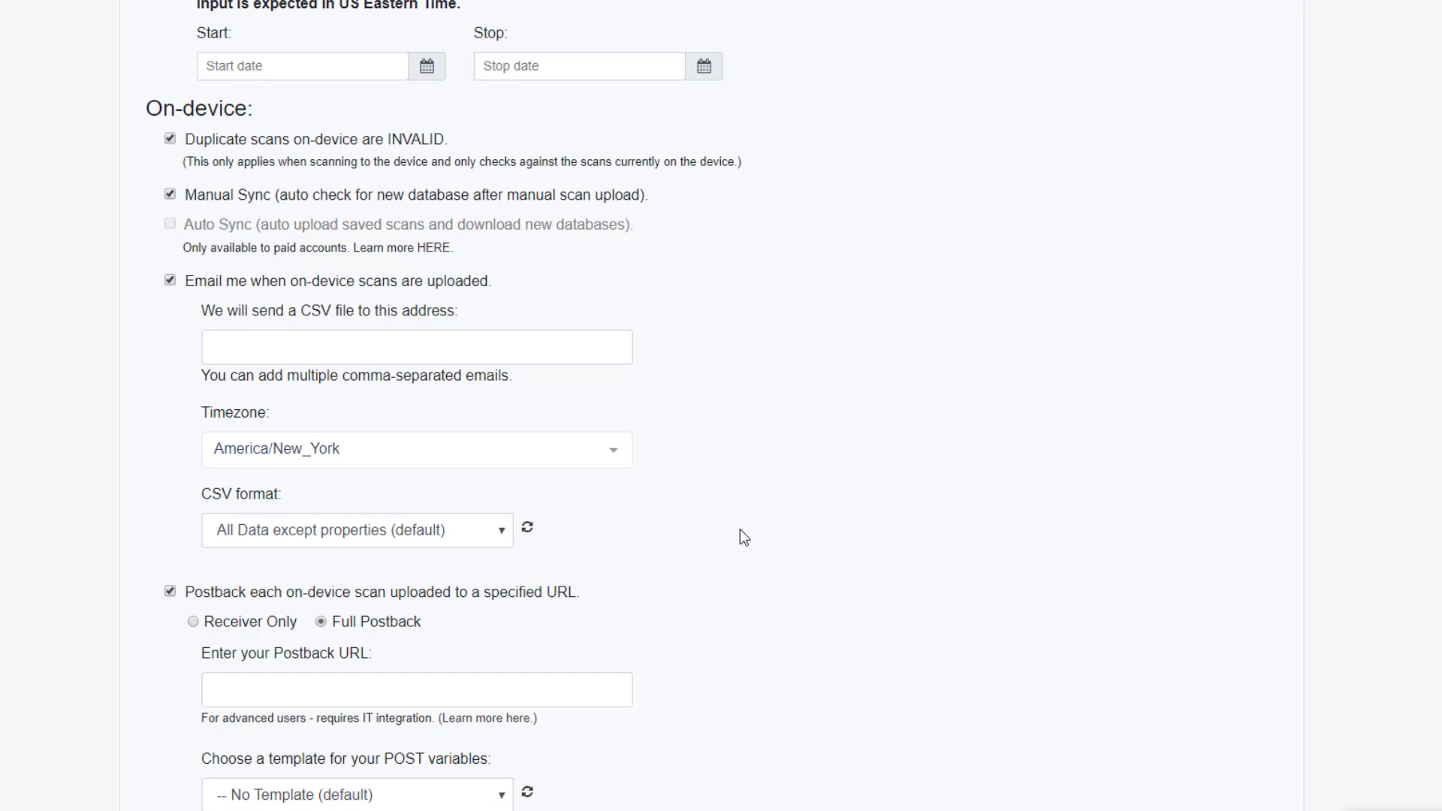
scroll(721, 405, down, 8)
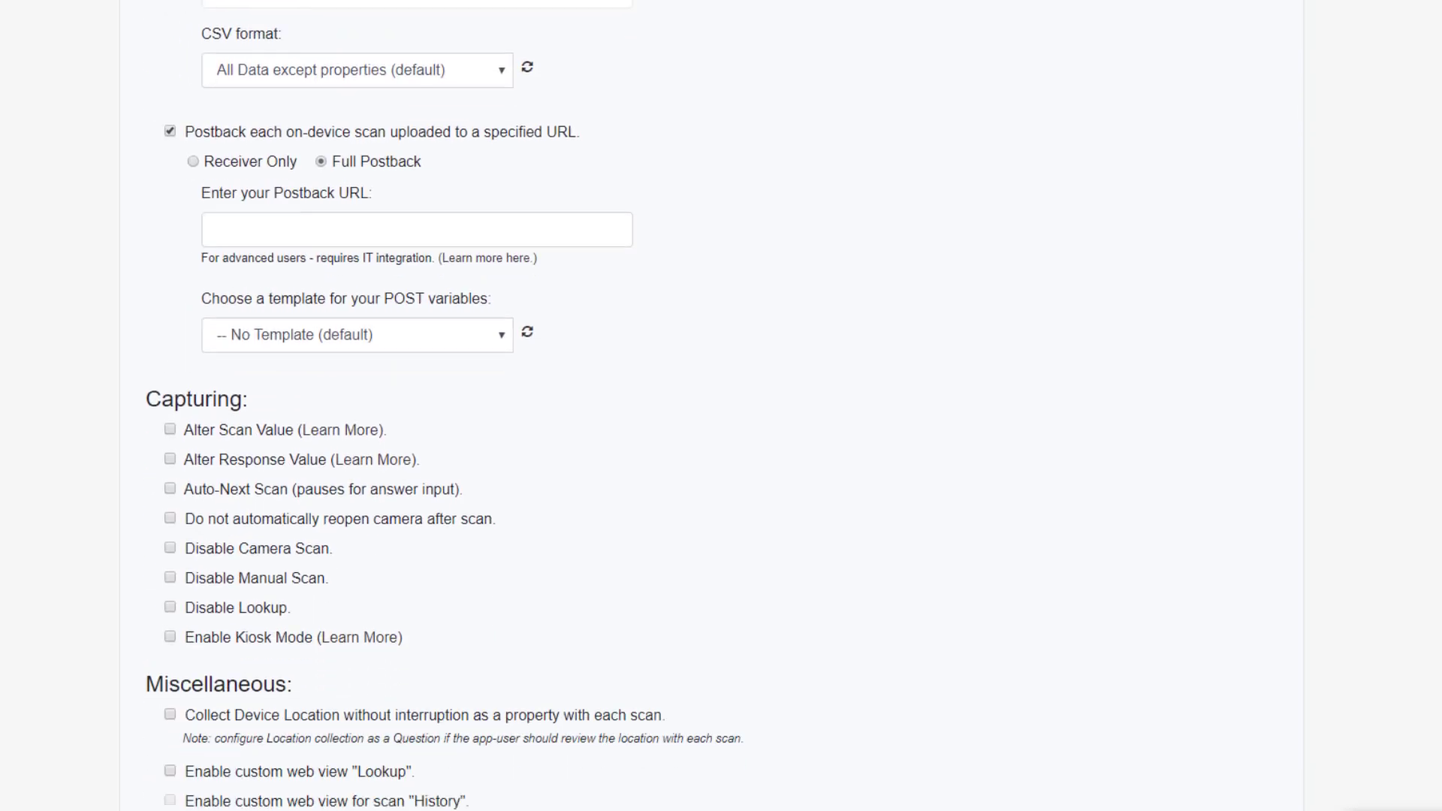
Under Capturing, tick Alter Scan Value, Alter Response Value and Auto-Next Scan
scroll(722, 406, down, 2)
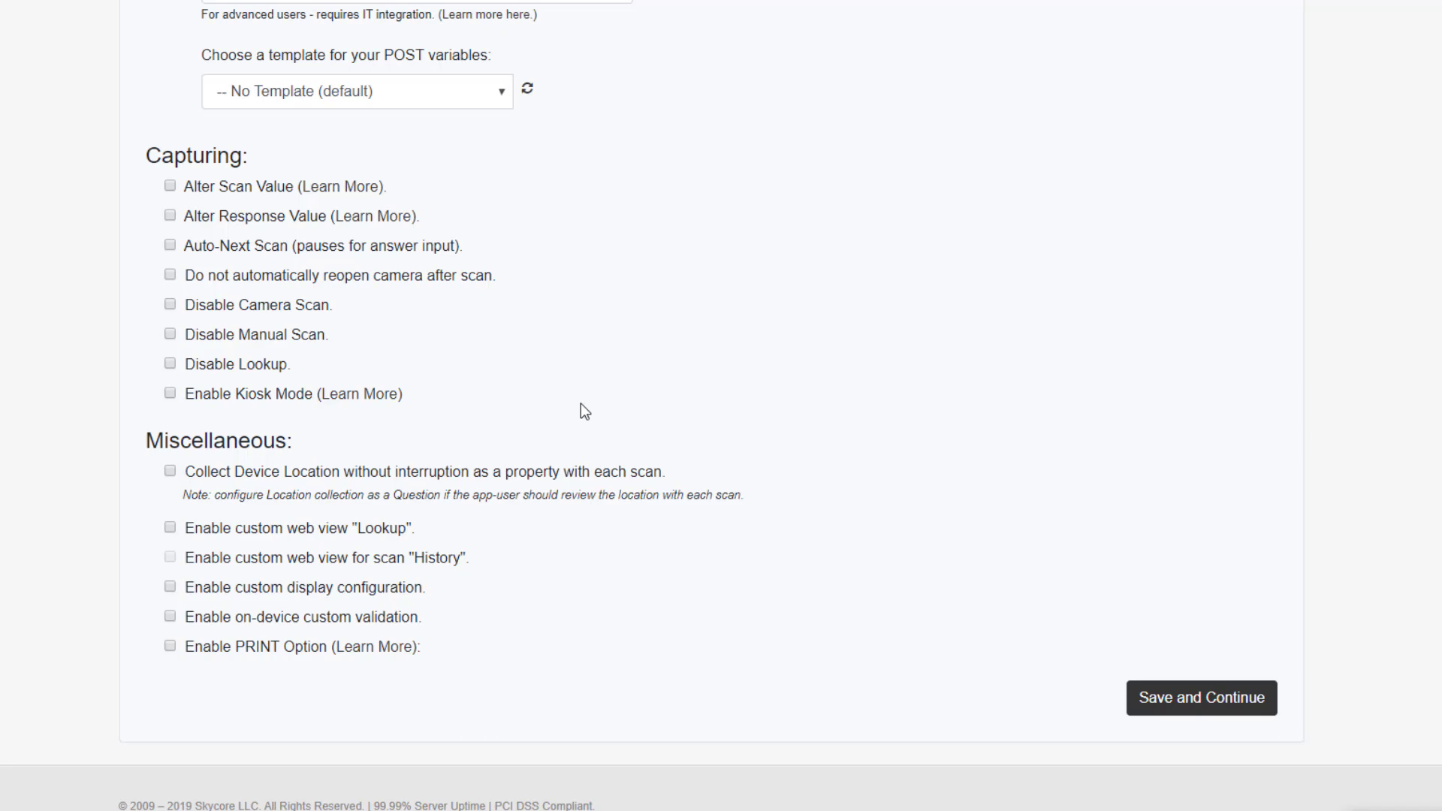
click(170, 187)
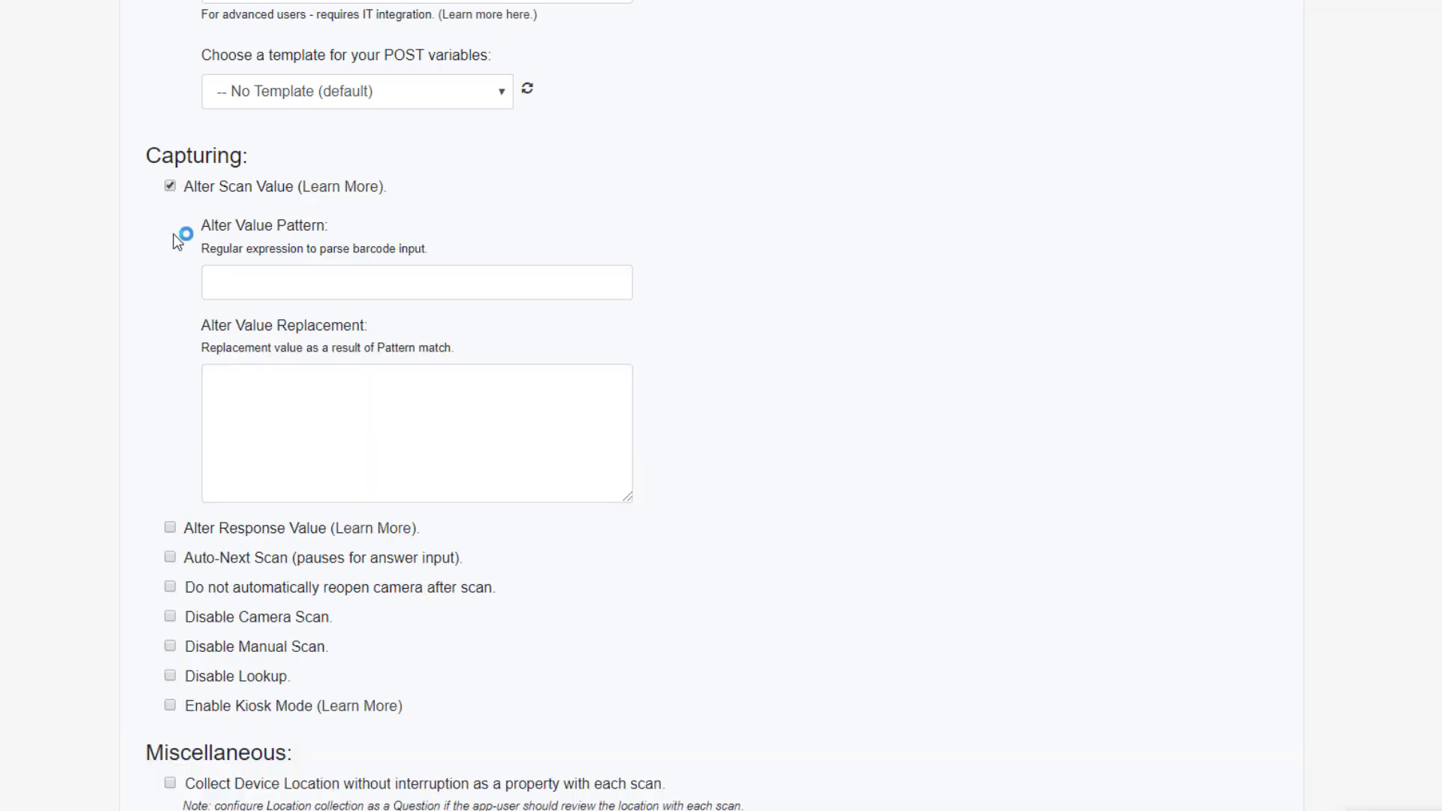
click(169, 528)
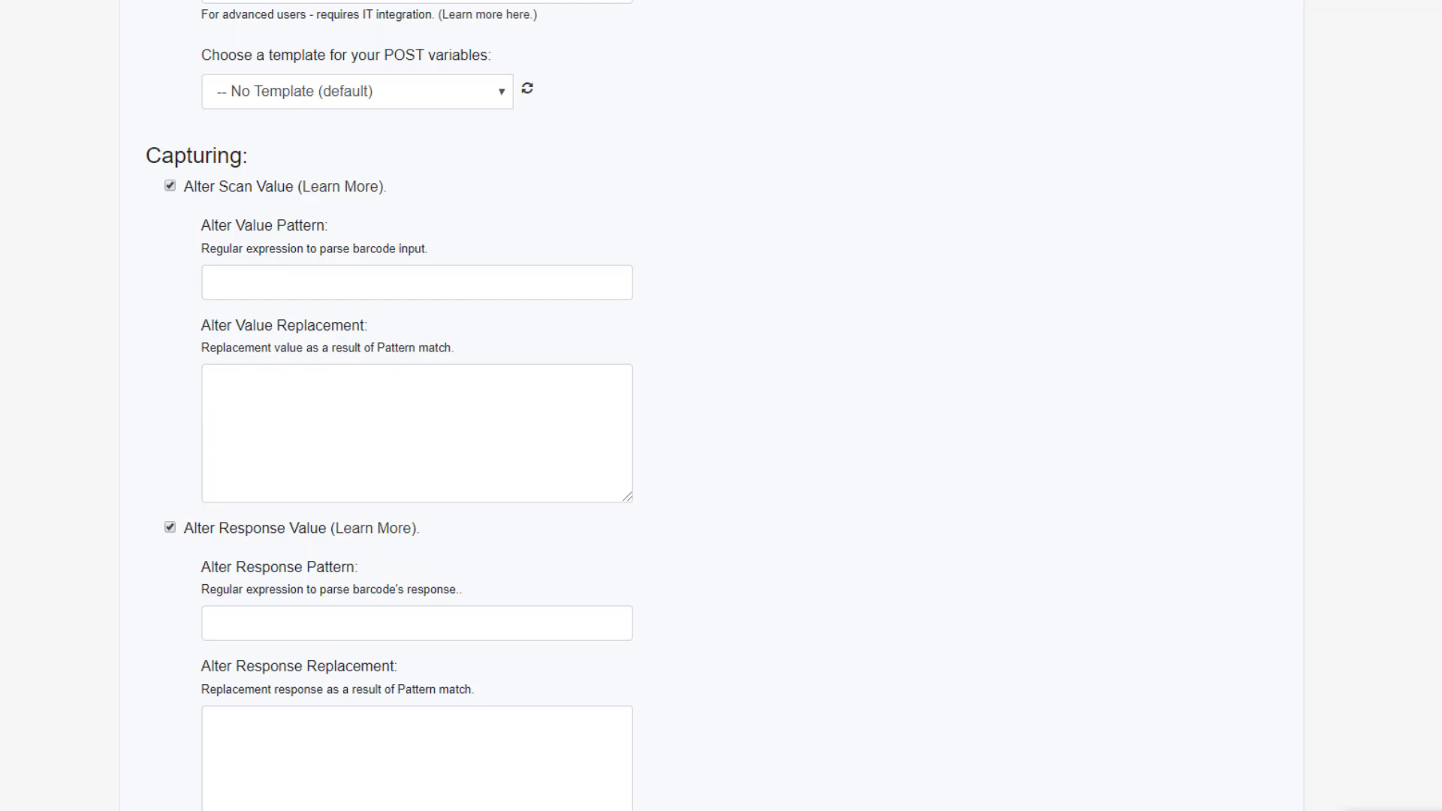
scroll(722, 405, down, 1)
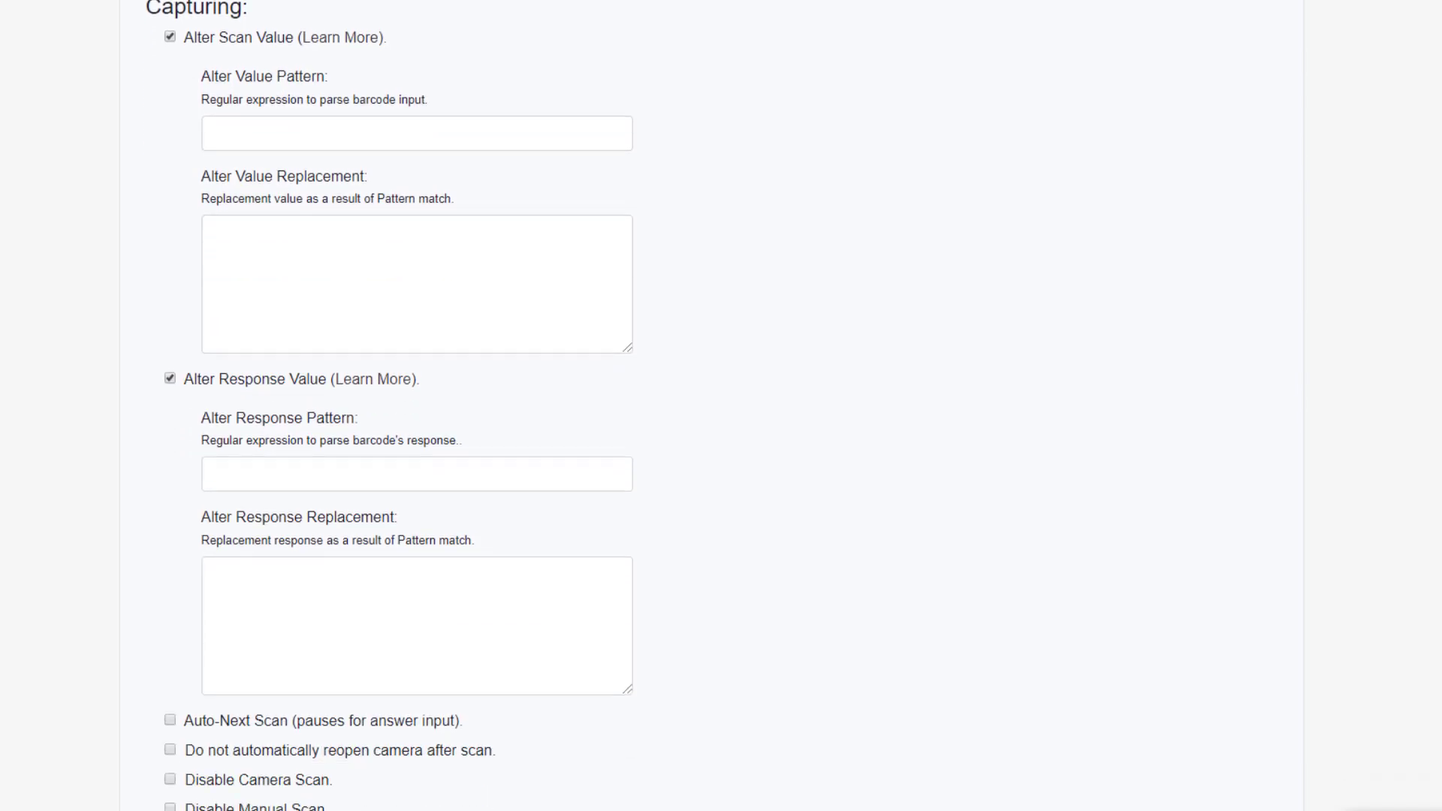
scroll(1118, 583, down, 4)
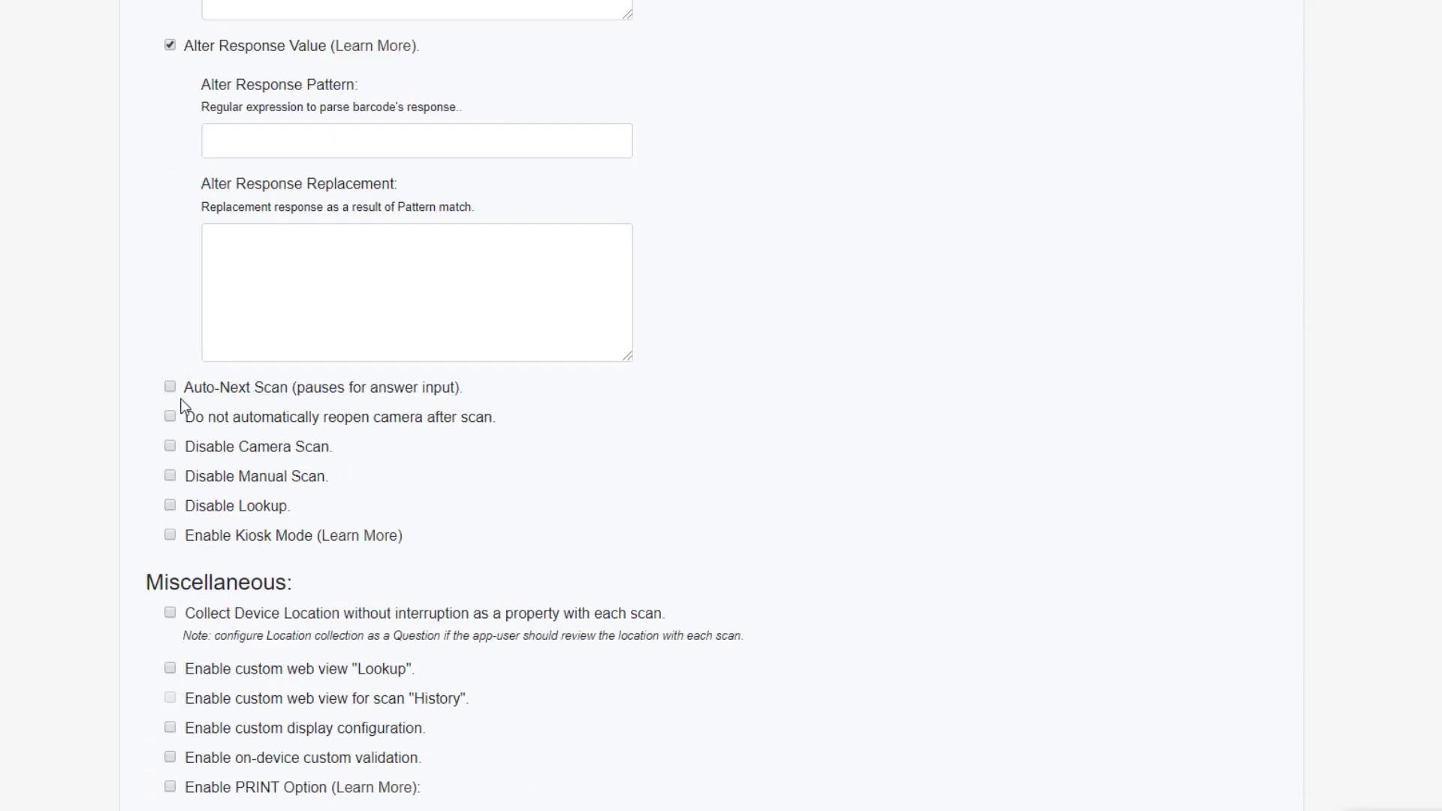
click(169, 388)
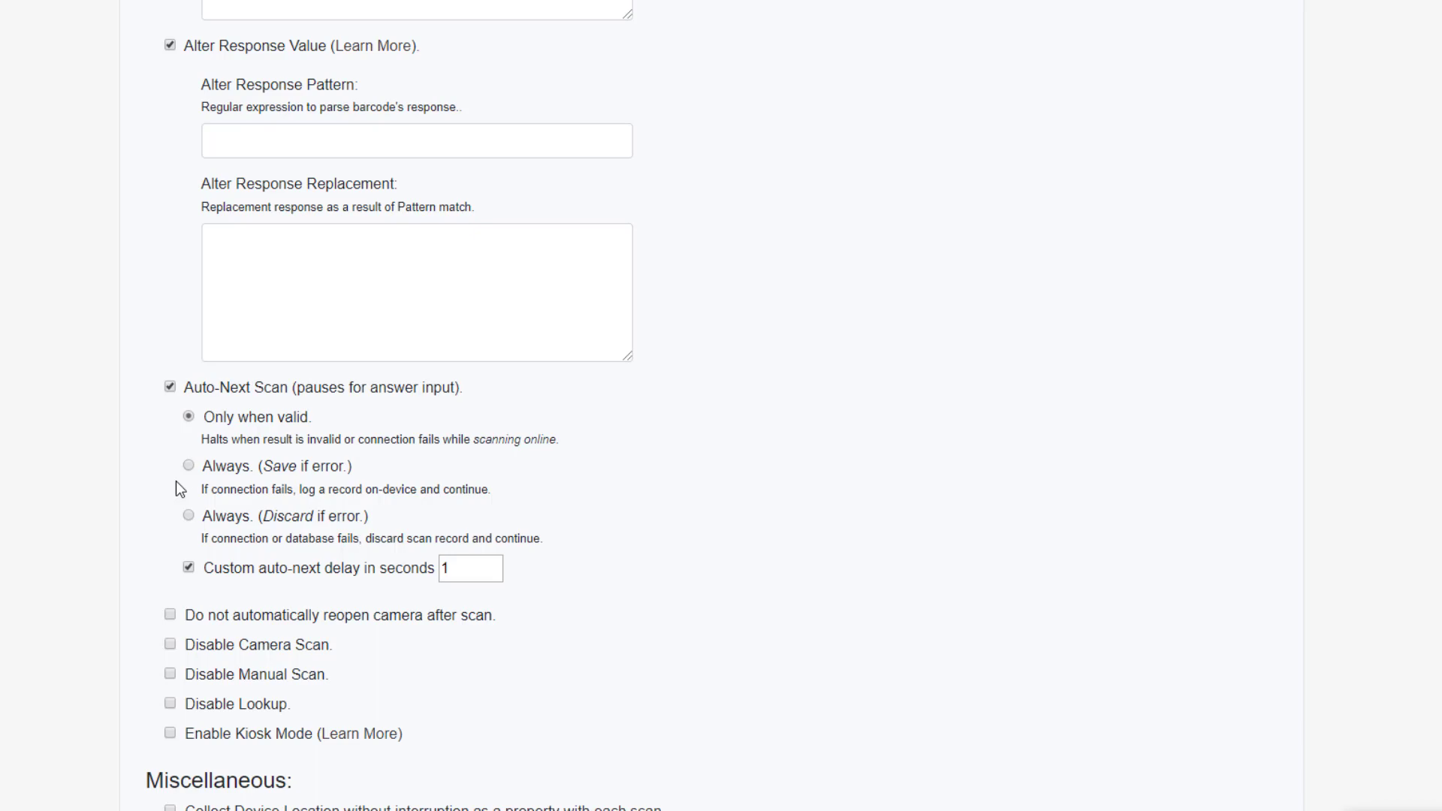
Set Auto-Next to 'Always (Discard if error)' with a 10-second custom delay
click(188, 466)
click(494, 564)
click(494, 564)
Tick 'Do not reopen camera' after scans and enable Kiosk Mode
click(169, 615)
click(169, 737)
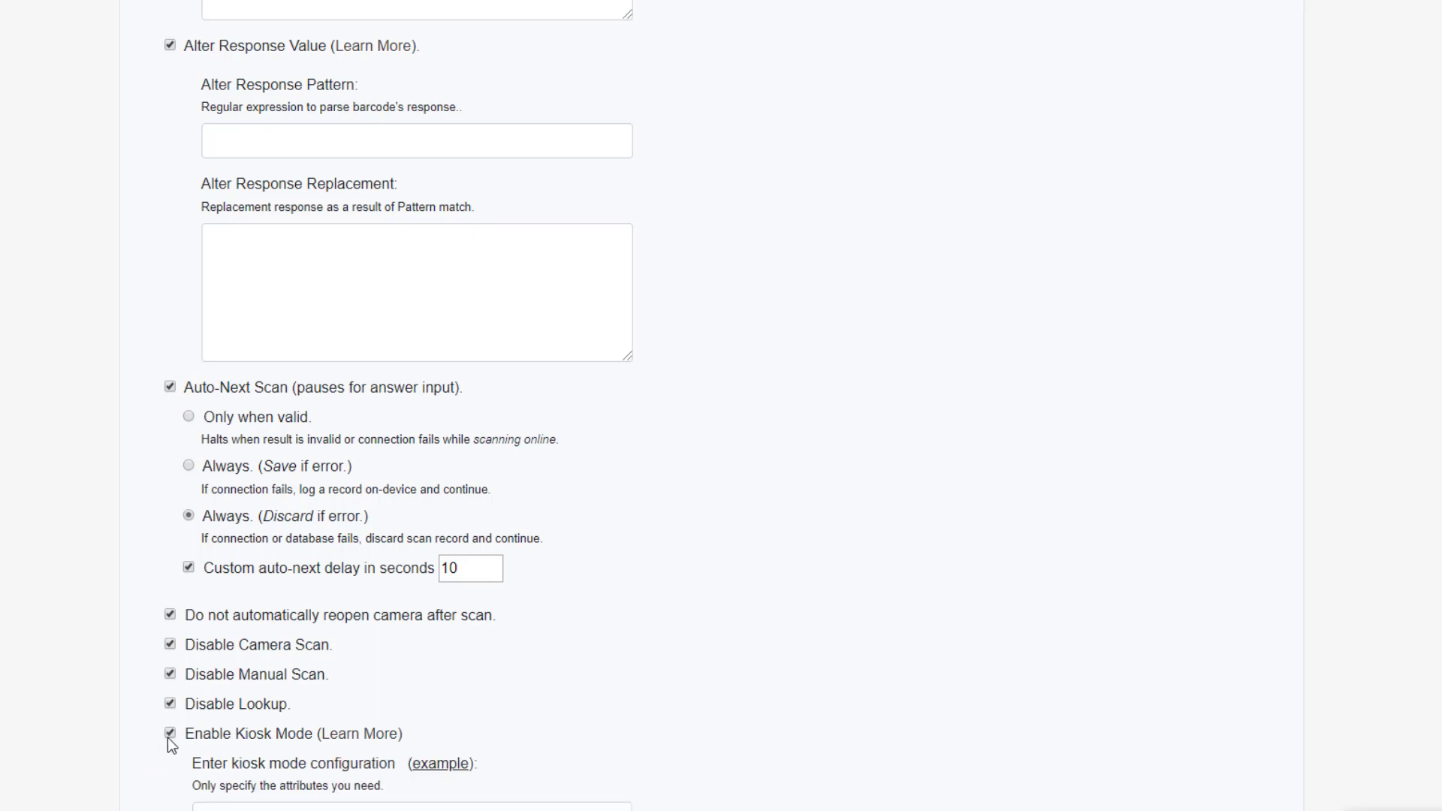
scroll(721, 406, down, 7)
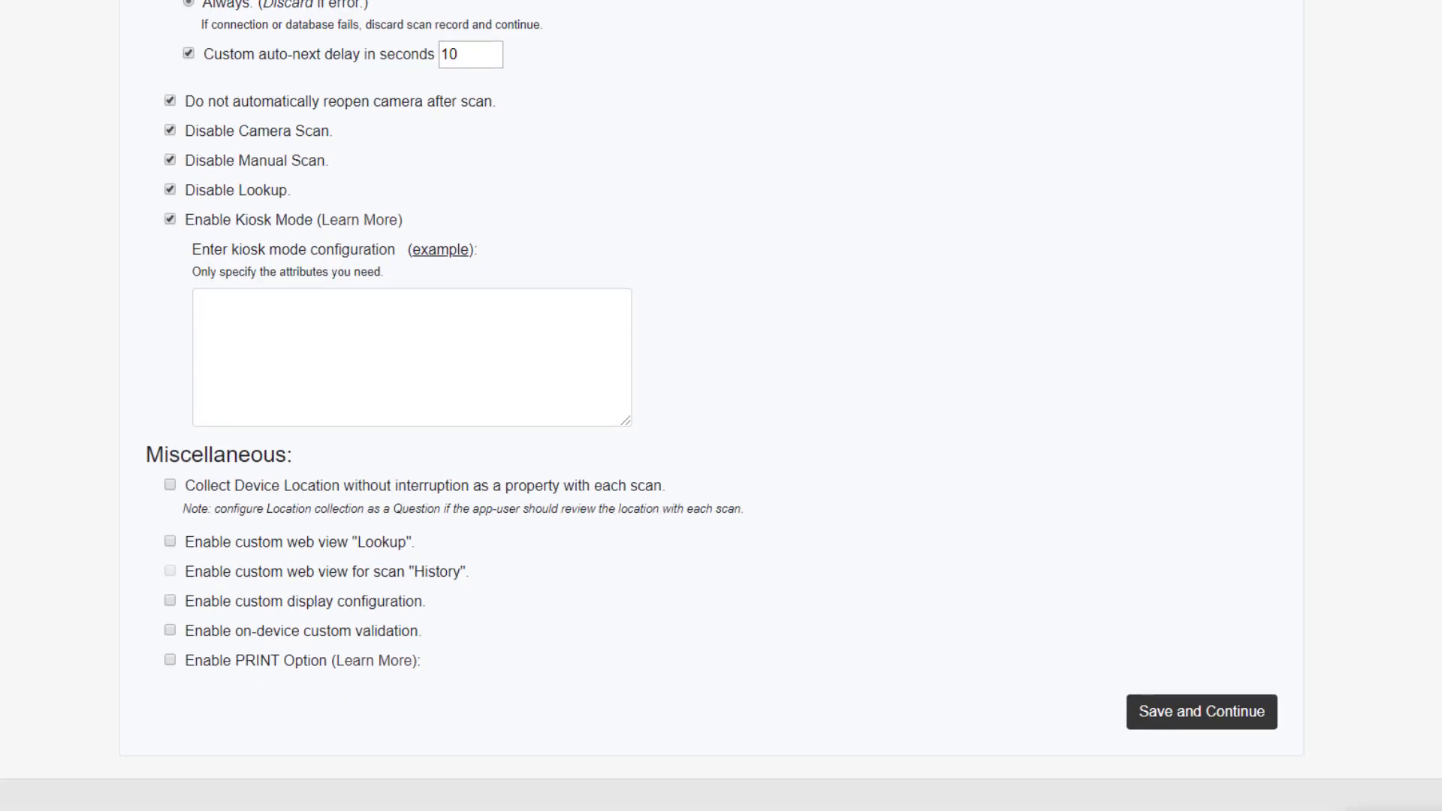
Bring up the information for the kiosk (example) link under Kiosk Mode
mouse_move(441, 256)
Tick Enable custom web view Lookup, custom display configuration and on-device custom validation
click(170, 543)
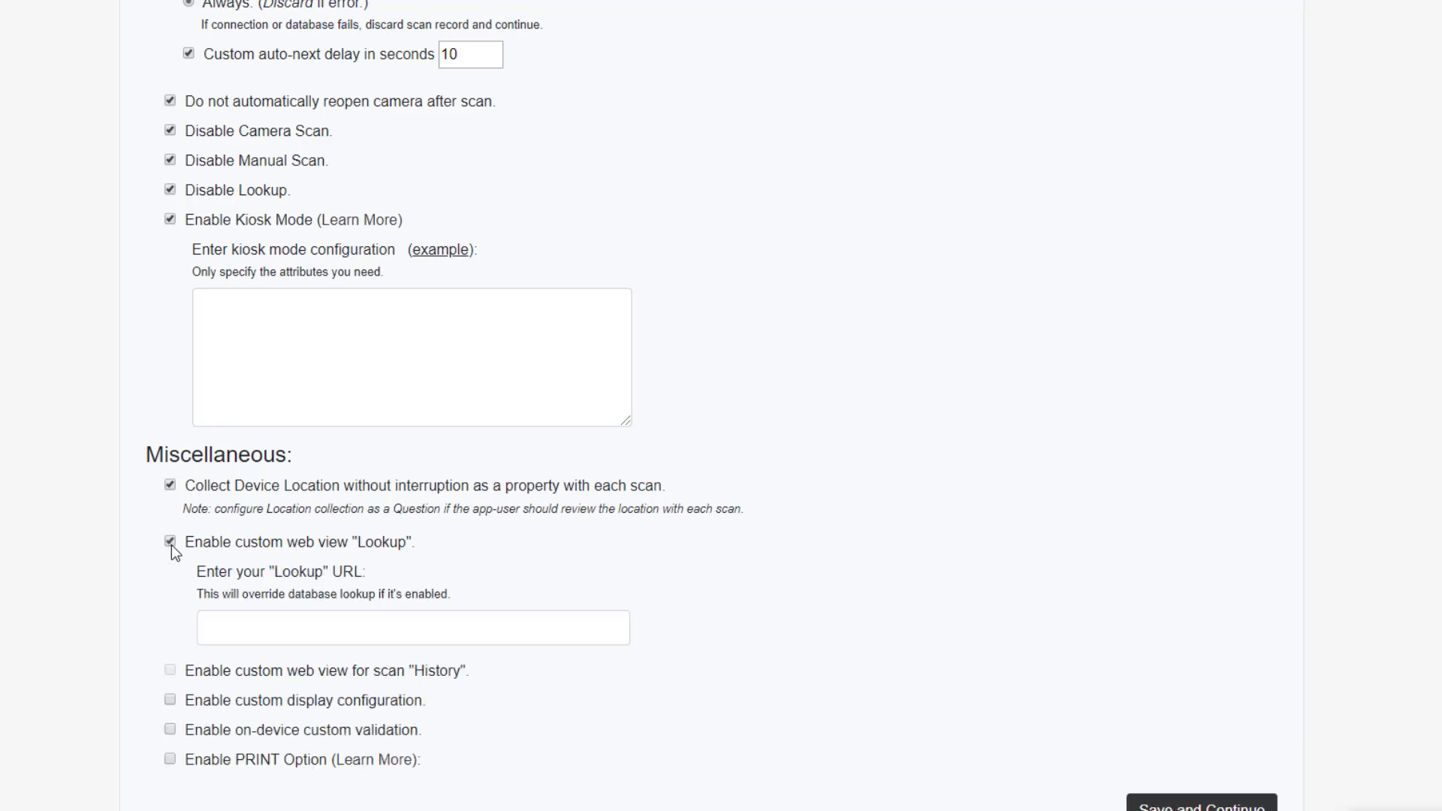
click(169, 700)
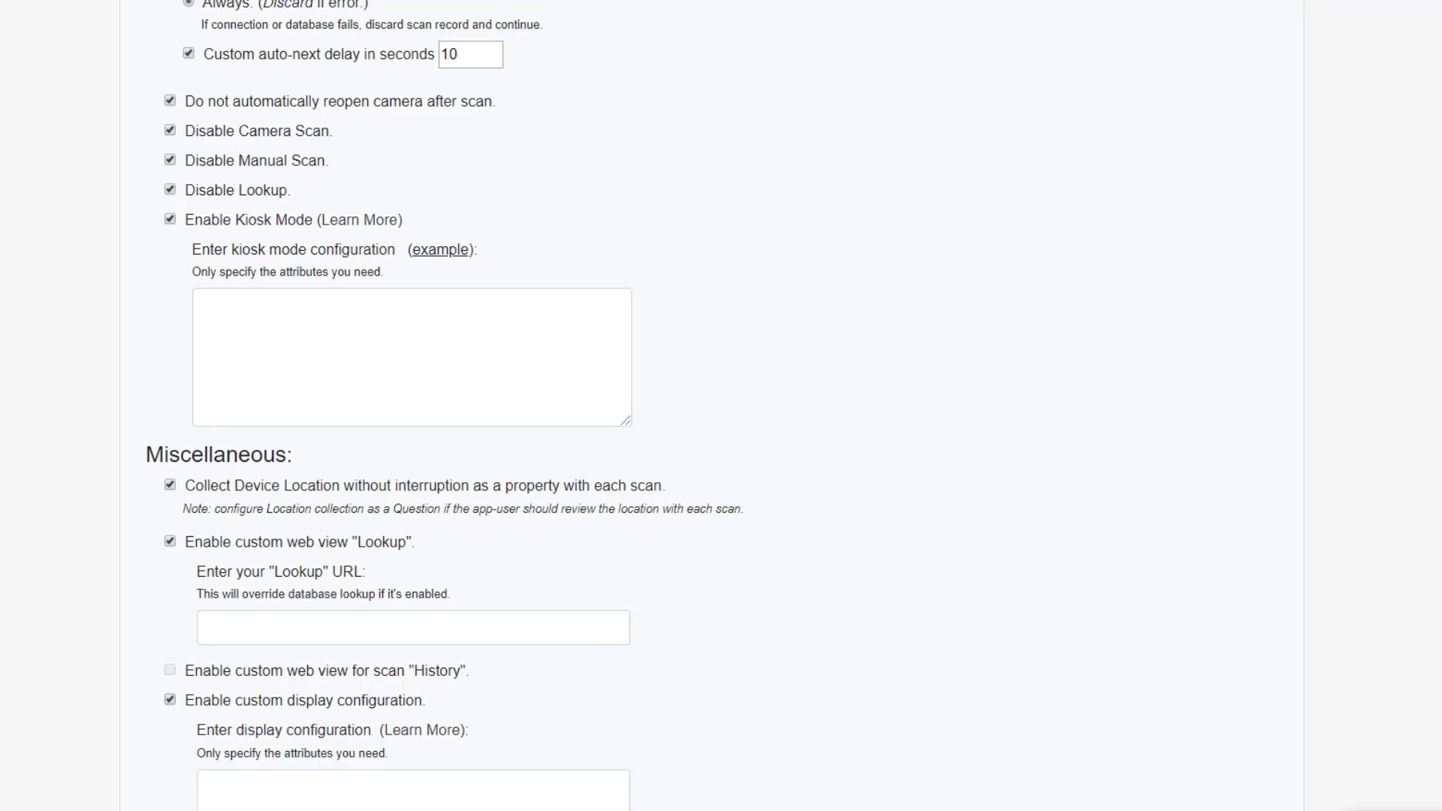
scroll(917, 691, down, 5)
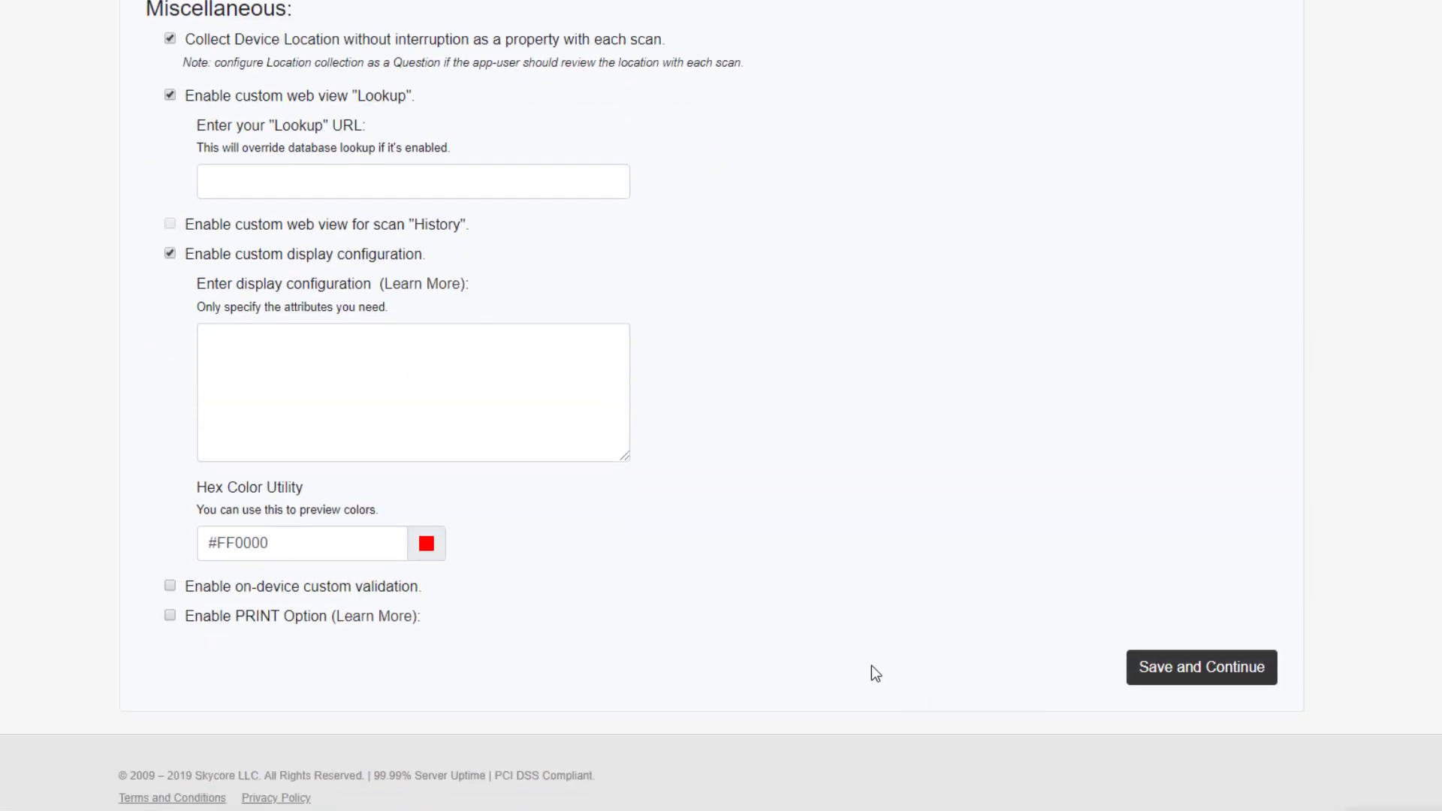
click(170, 587)
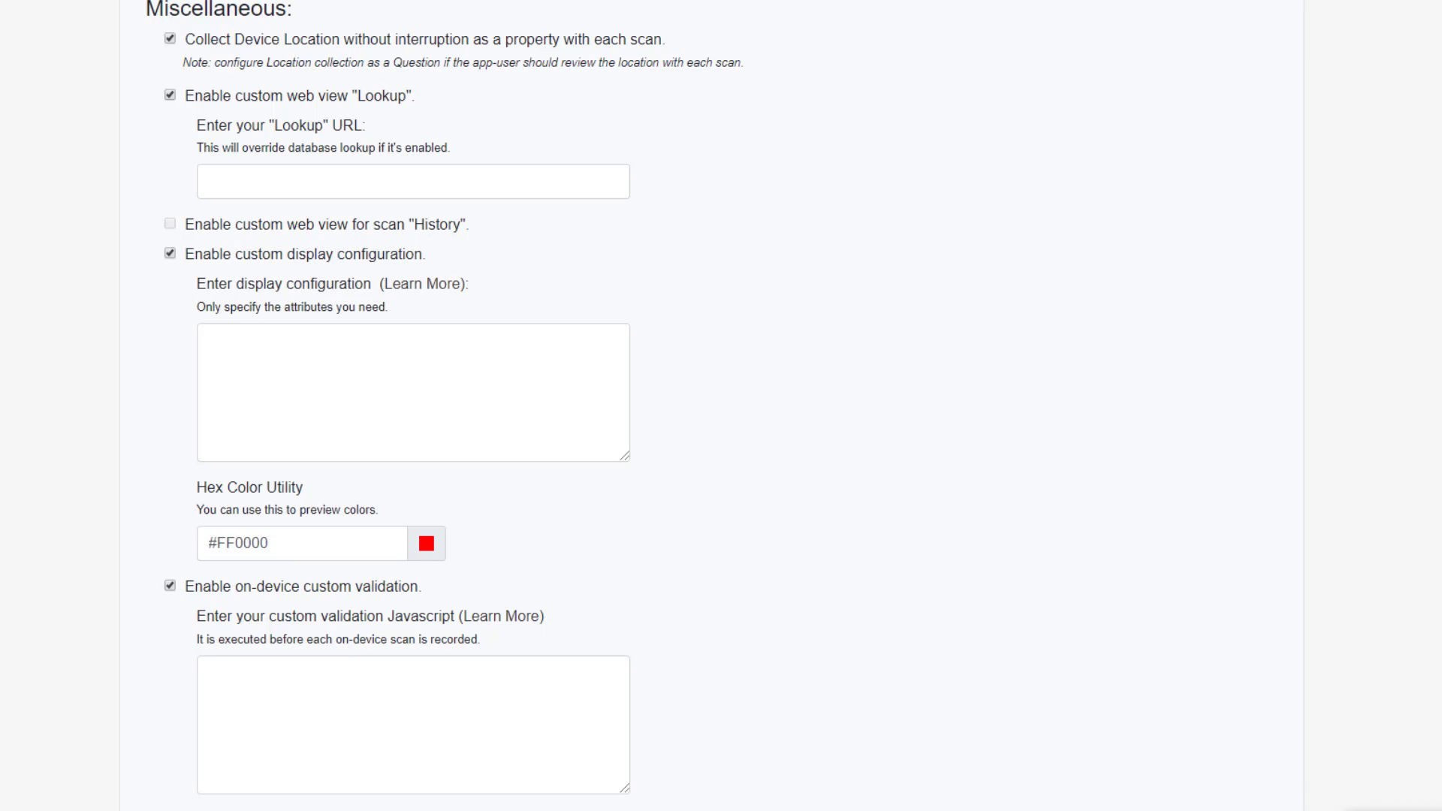
scroll(1075, 657, down, 5)
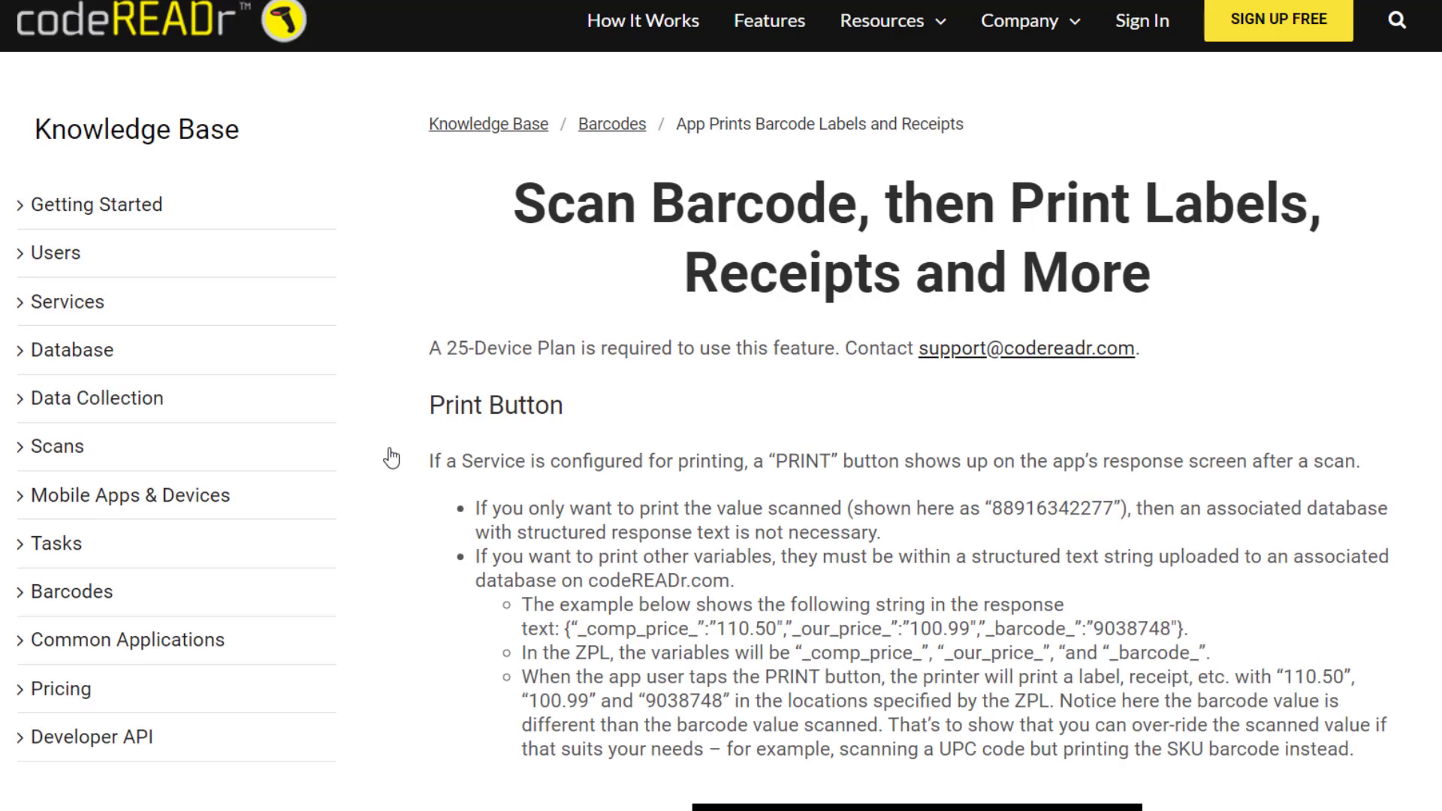
Go from the help article to the Knowledge Base and open Contact Us in the footer
click(499, 124)
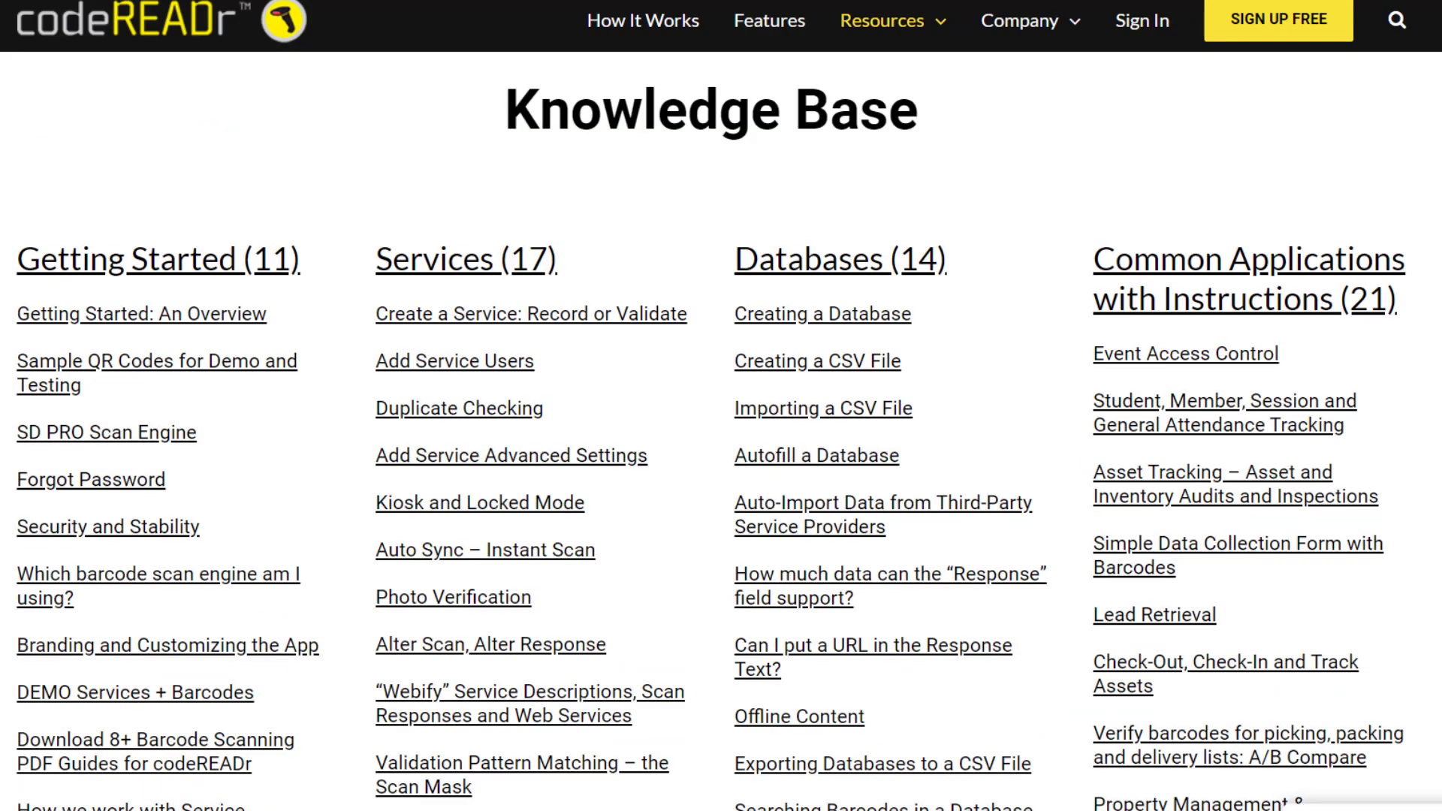
scroll(721, 429, down, 10)
scroll(721, 428, down, 13)
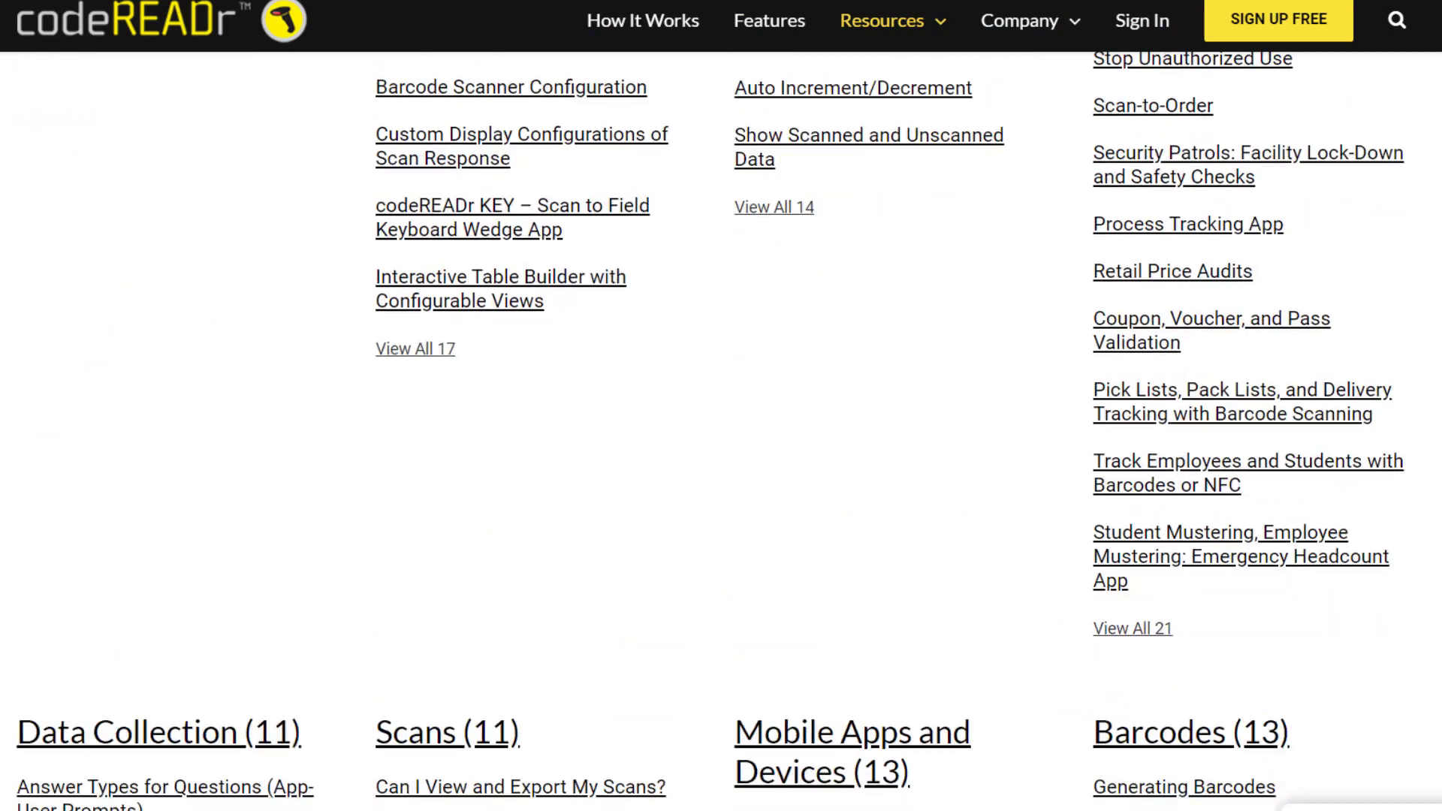
scroll(721, 429, down, 17)
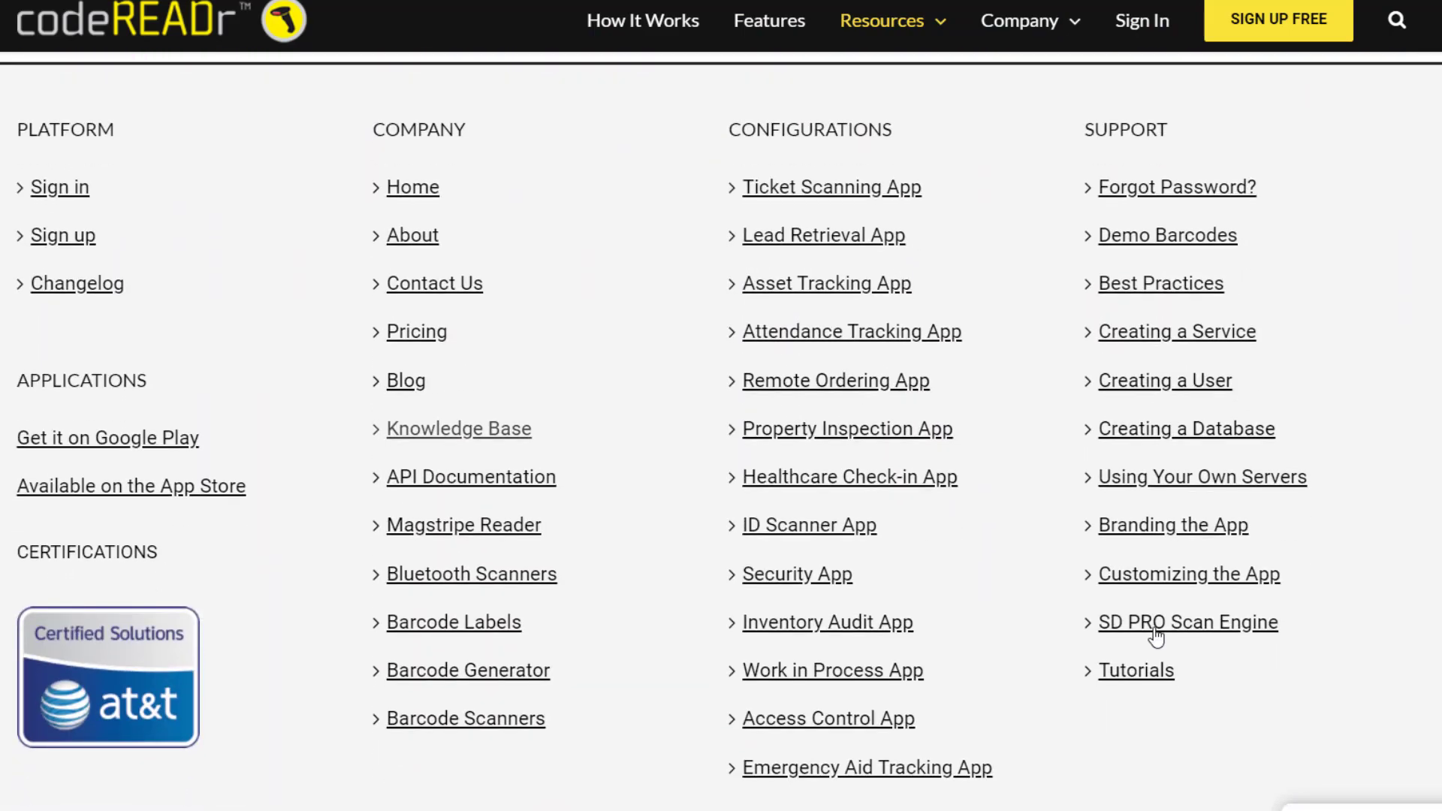
click(448, 301)
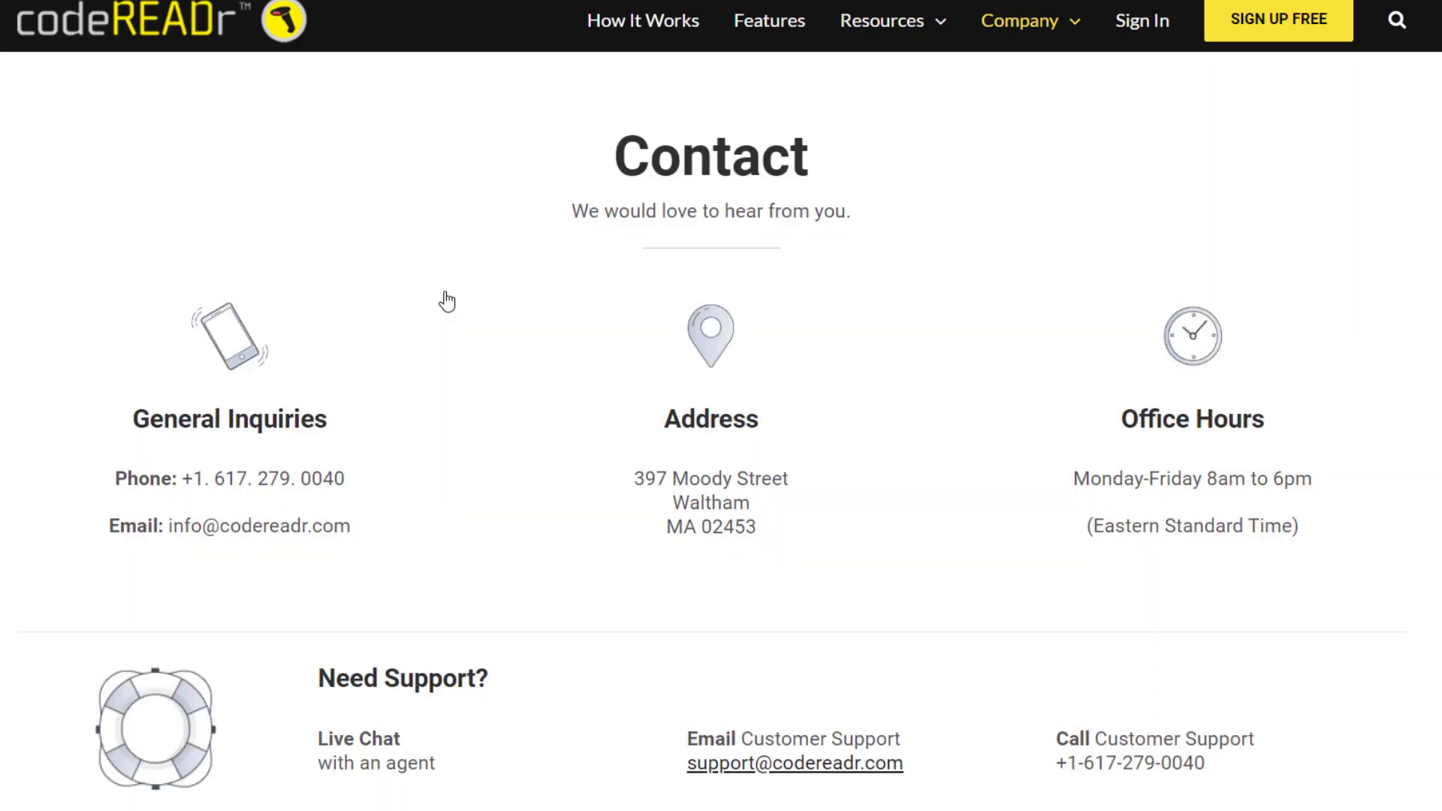